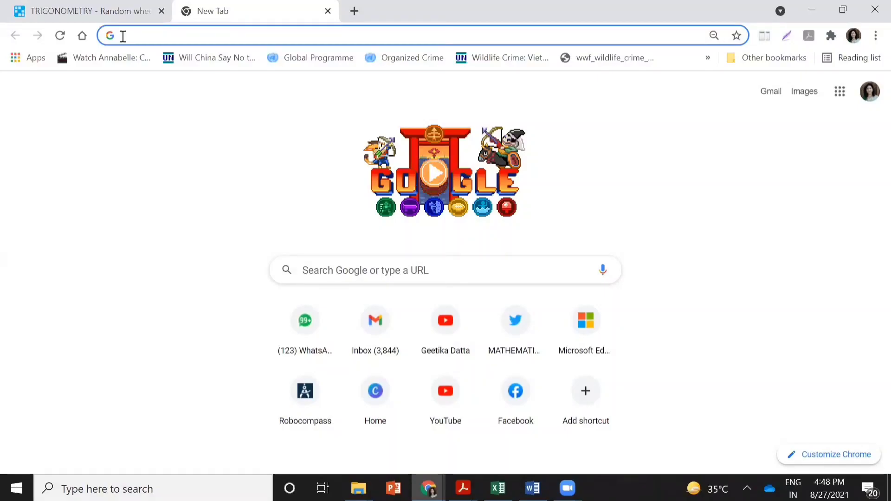
Step: Load wordwall.net in Chrome from the 'word' address-bar autocomplete suggestion
key(F5)
click(156, 37)
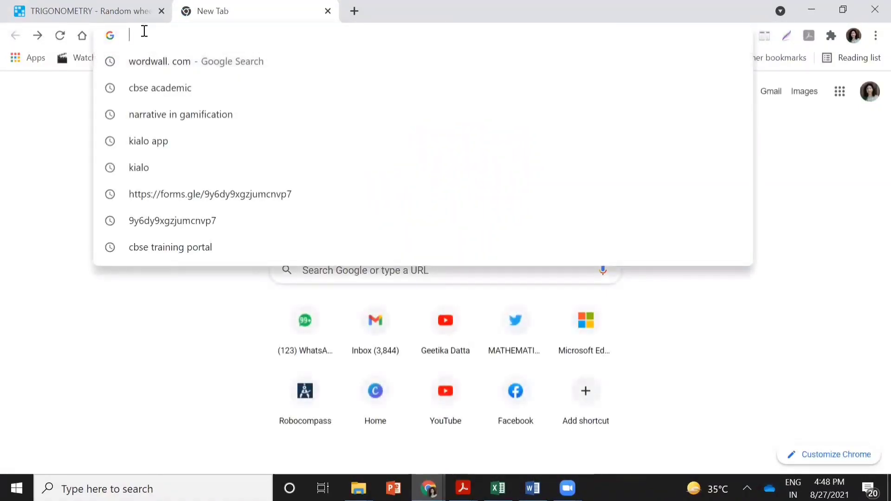
text(word)
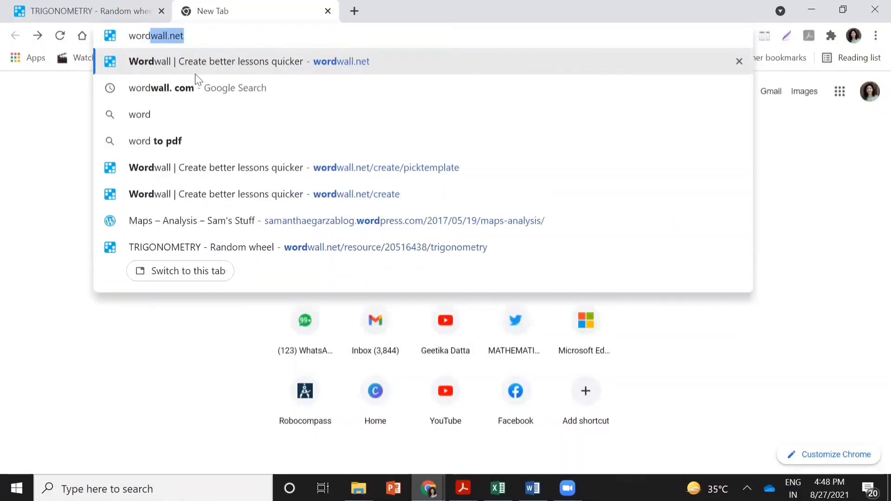
click(194, 72)
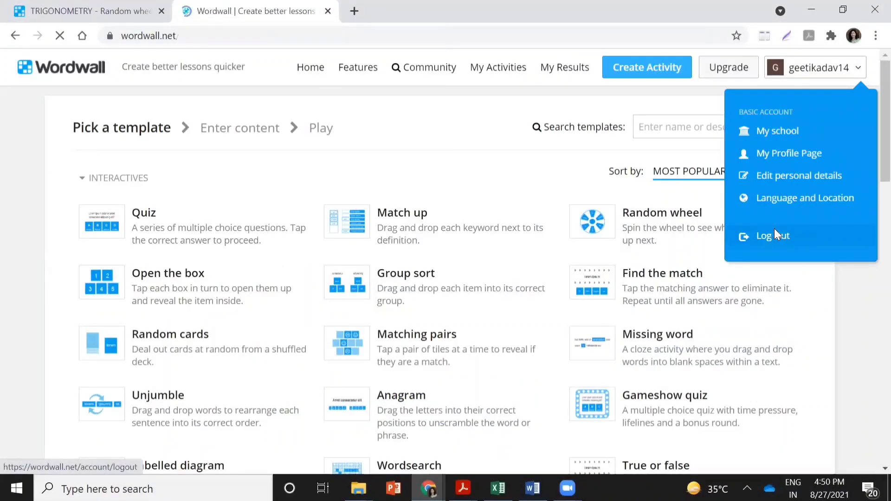
Step: Log out of the current account and go to the Wordwall login page
click(773, 233)
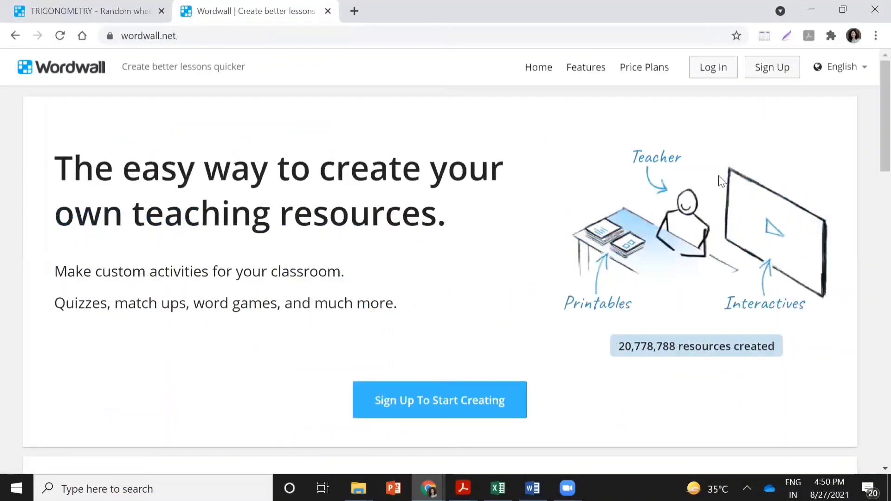
click(722, 74)
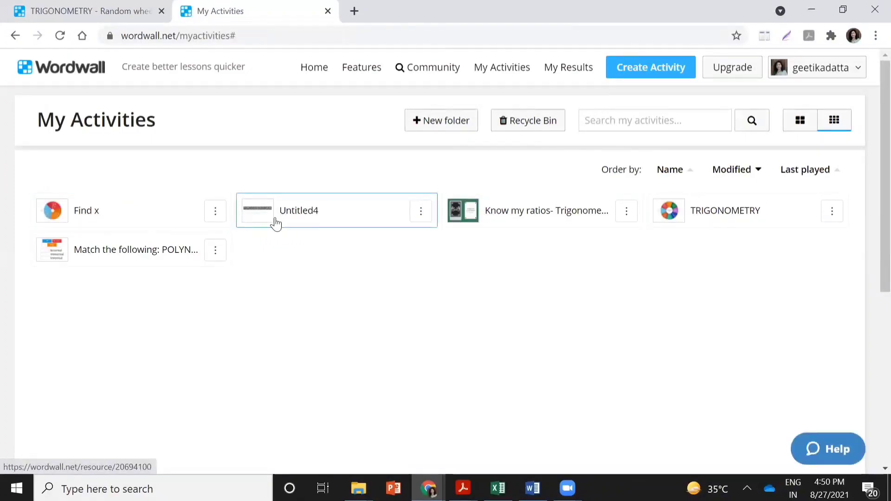
Step: Open the Match the following: POLYNOMIALS activity and start the match-up game
click(135, 250)
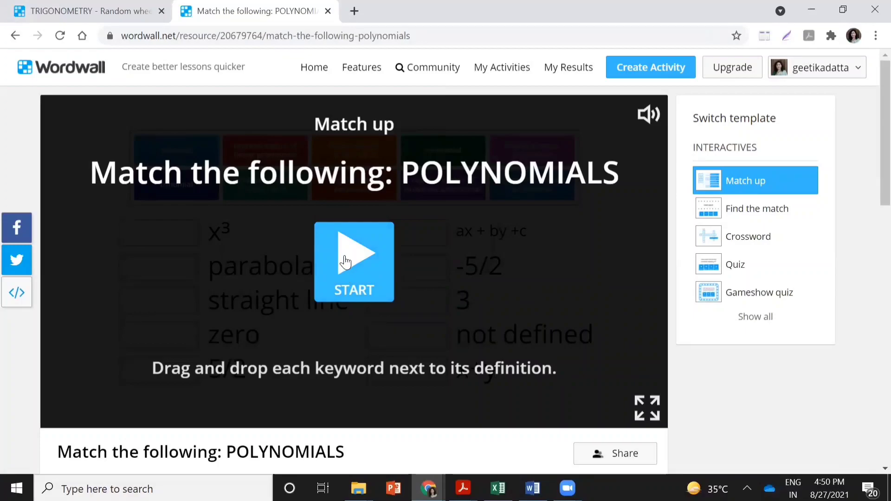
click(345, 262)
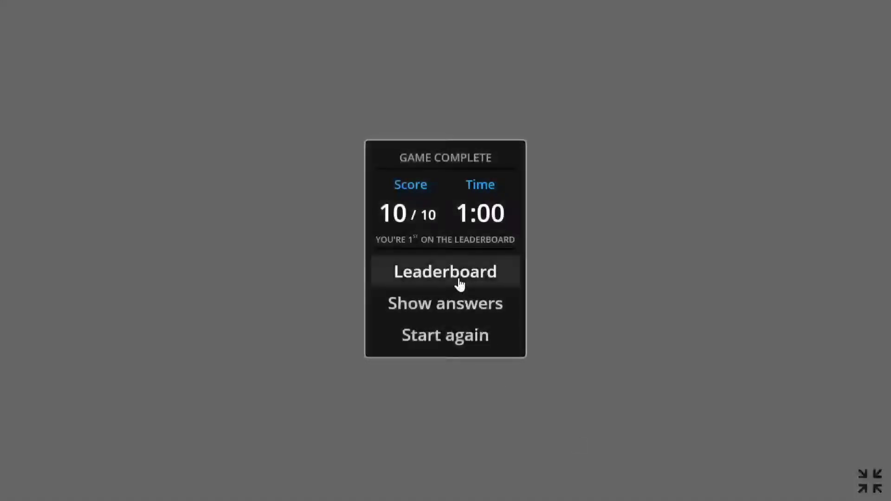
Step: Submit the player's name to the leaderboard for the 10/10, 1:00 score, then return to the summary
click(459, 283)
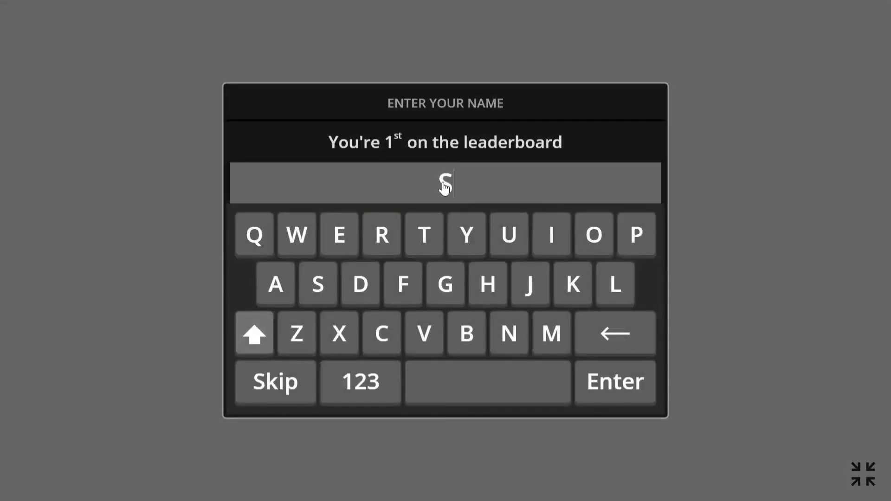
text(SANYA)
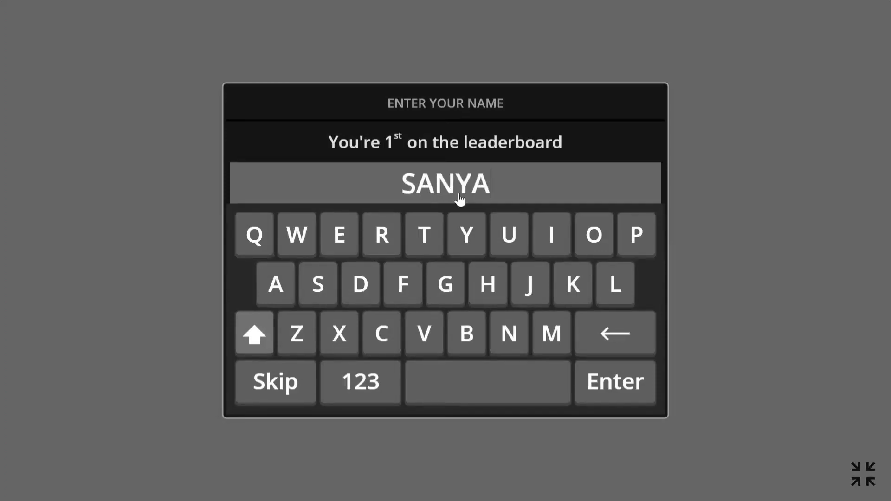
click(634, 386)
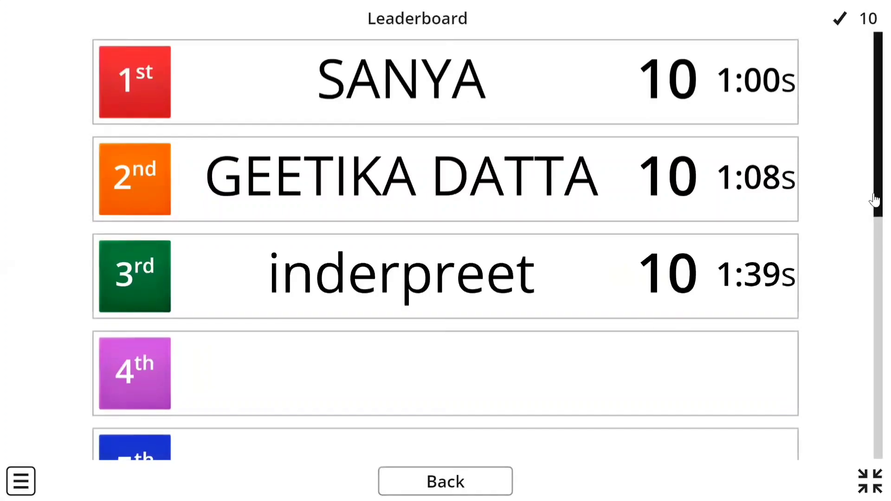
drag(875, 200, 875, 382)
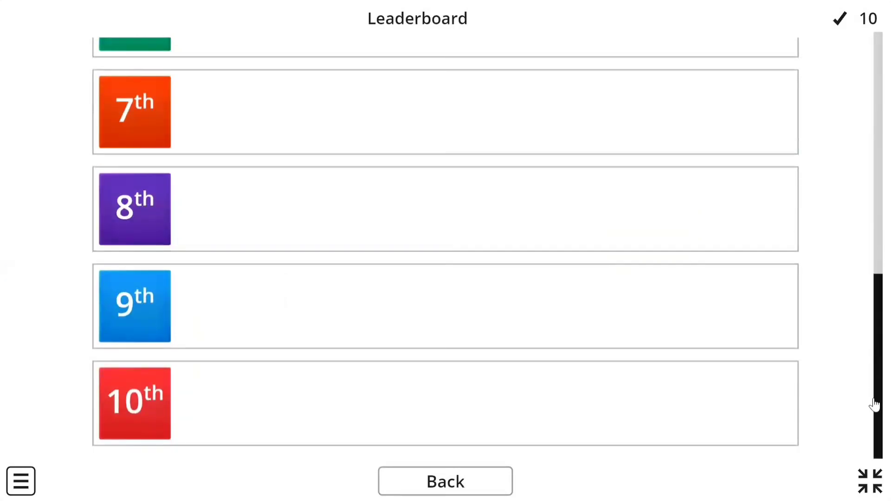
click(431, 483)
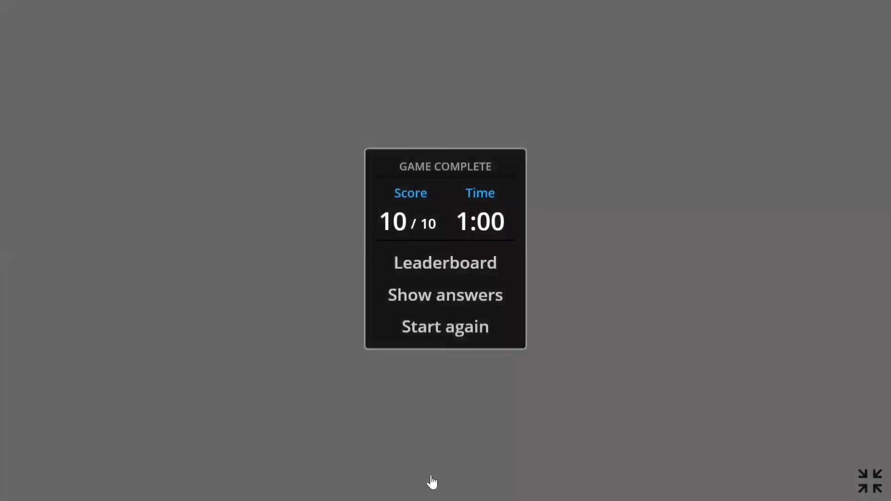
Step: Exit full screen and open the leaderboard Options, with leaderboard size showing Top 40
key(Escape)
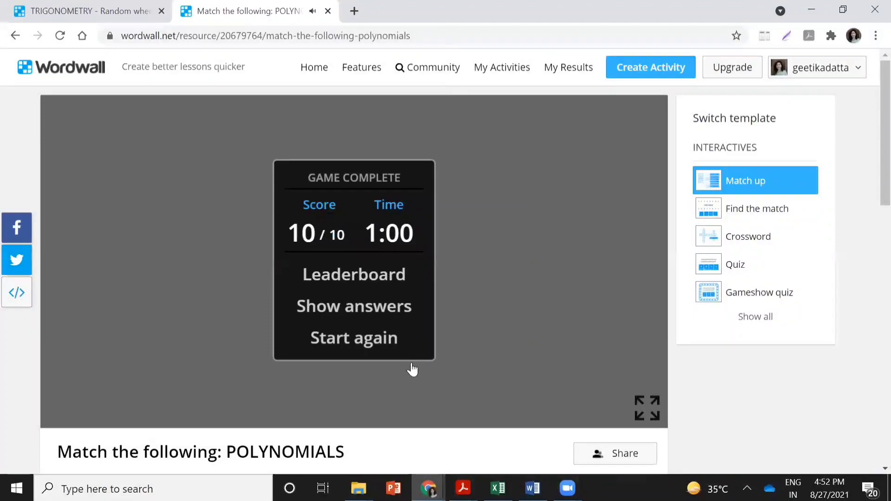
scroll(872, 194, down, 8)
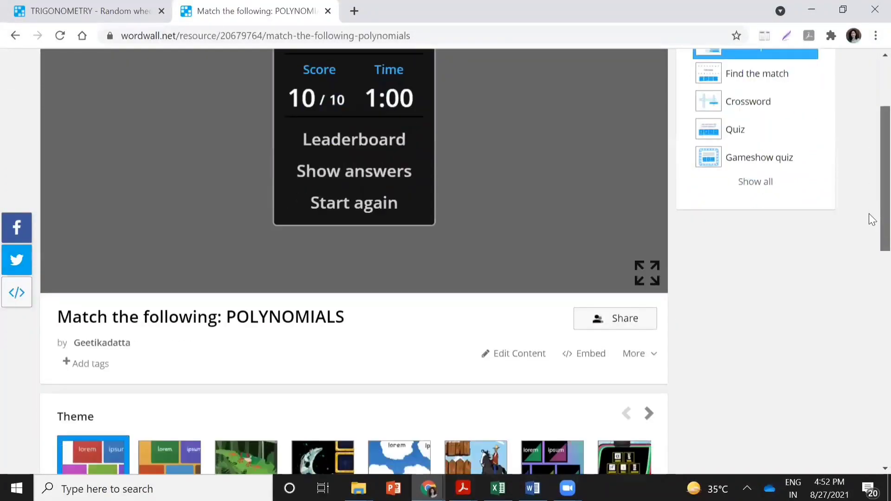
scroll(869, 280, down, 4)
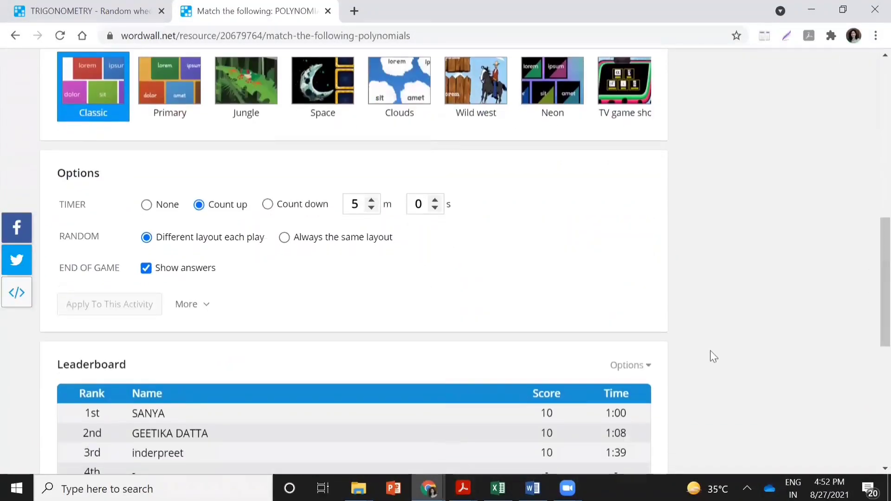
click(631, 366)
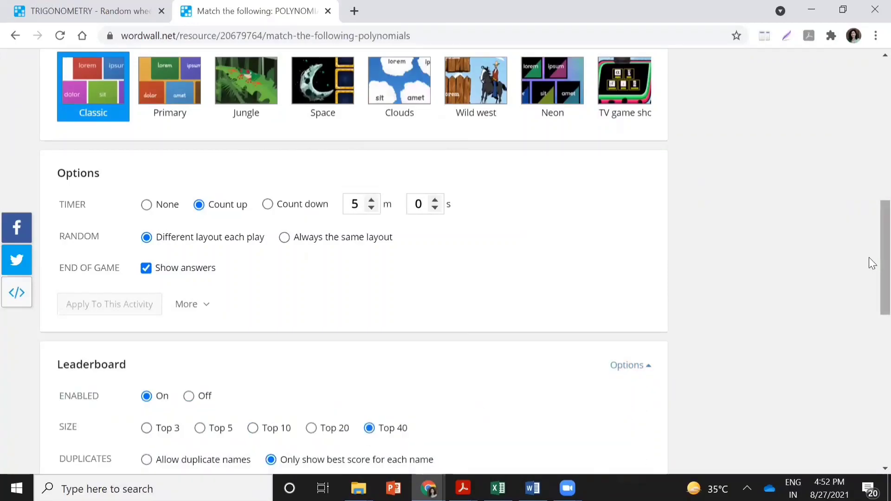
scroll(869, 278, down, 7)
scroll(872, 349, down, 4)
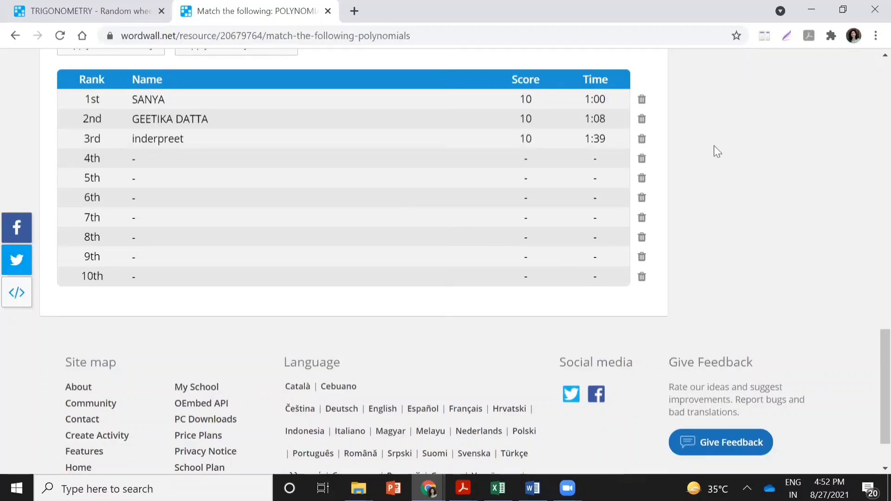
scroll(739, 152, up, 10)
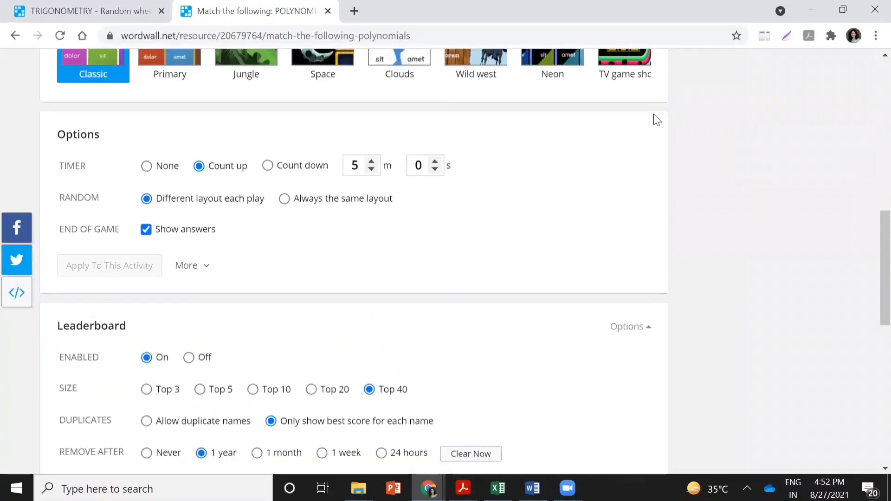
scroll(656, 120, up, 8)
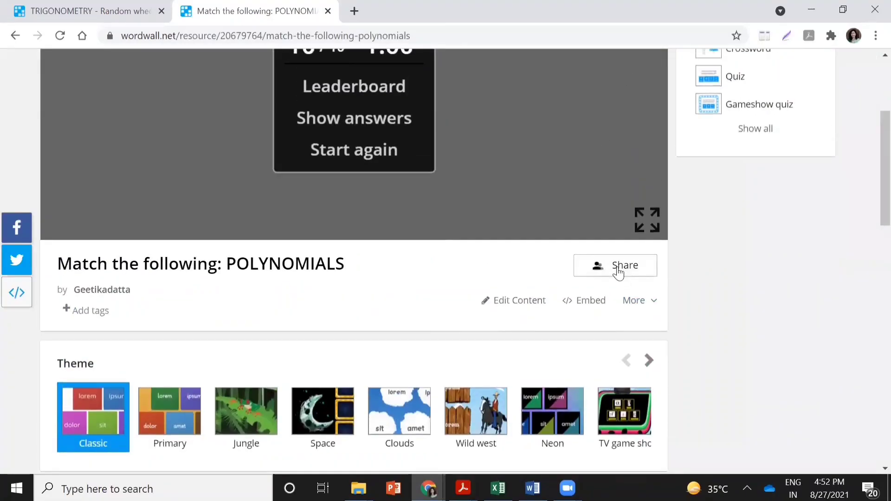
Step: Copy the Get Link share URL for other teachers and close the Share resource dialog
click(618, 273)
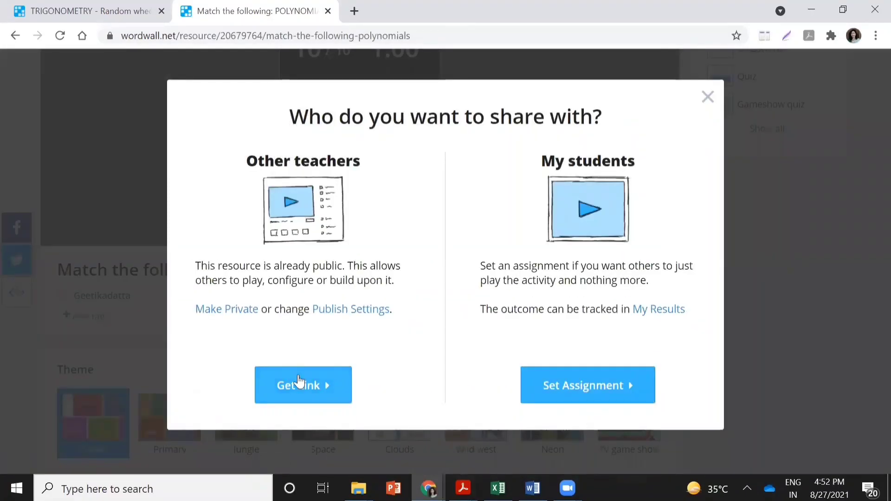
click(298, 393)
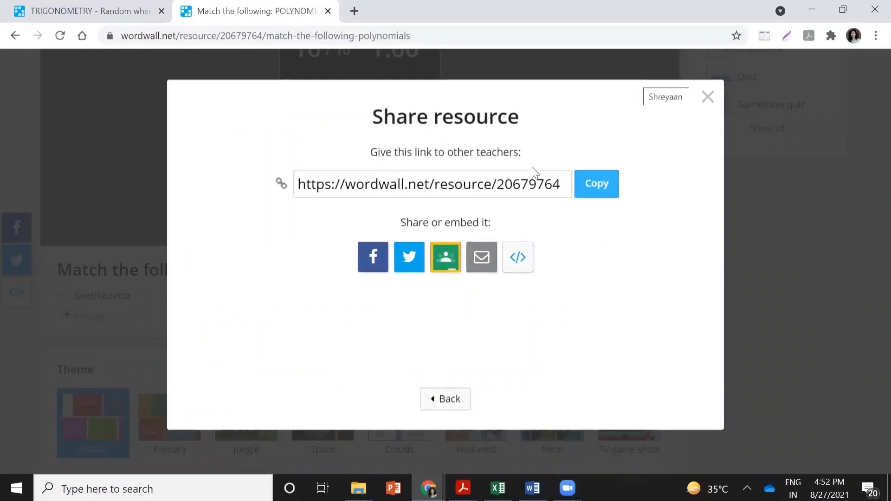
click(590, 188)
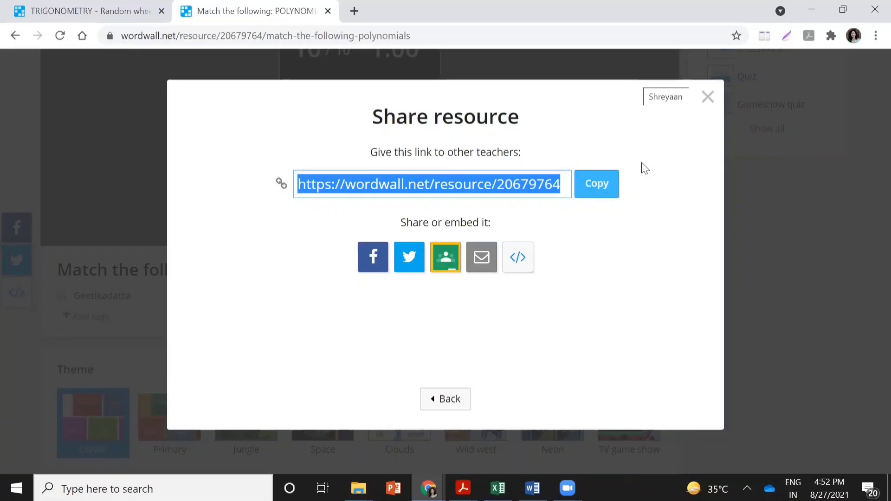
click(709, 98)
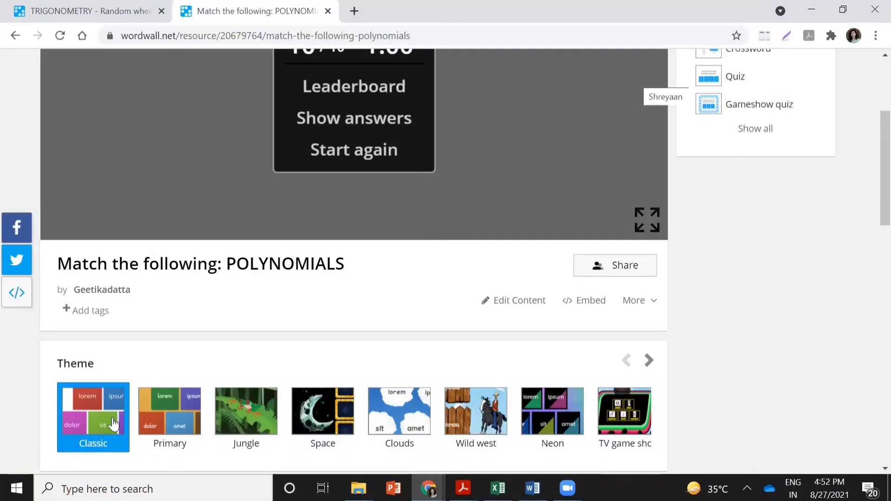
Step: Apply the Clouds theme to the match-up and start a game in it
click(655, 421)
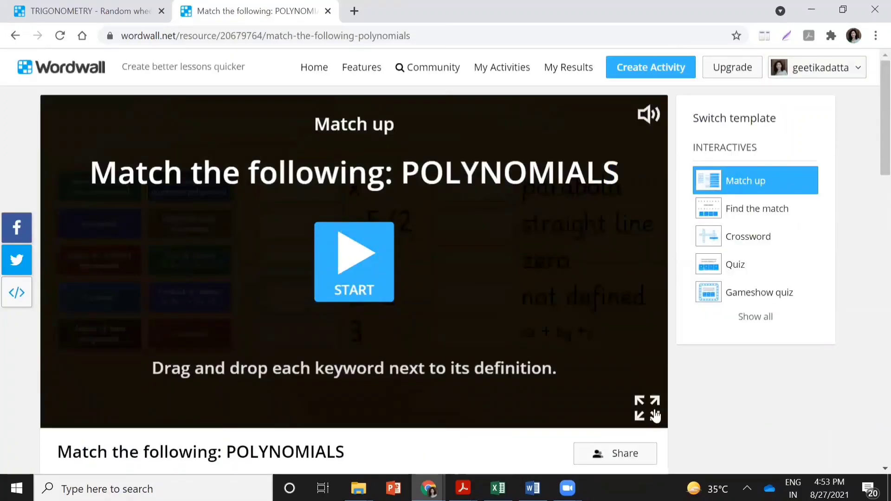
click(646, 411)
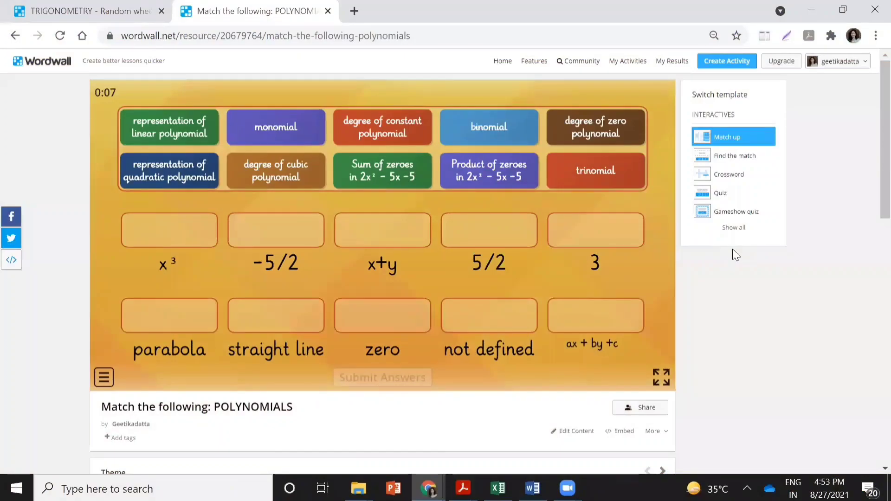
scroll(733, 249, down, 4)
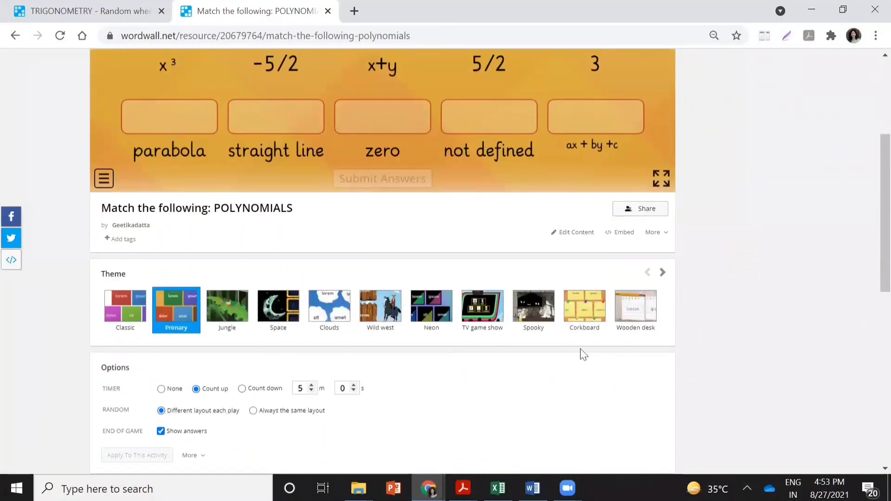
click(318, 319)
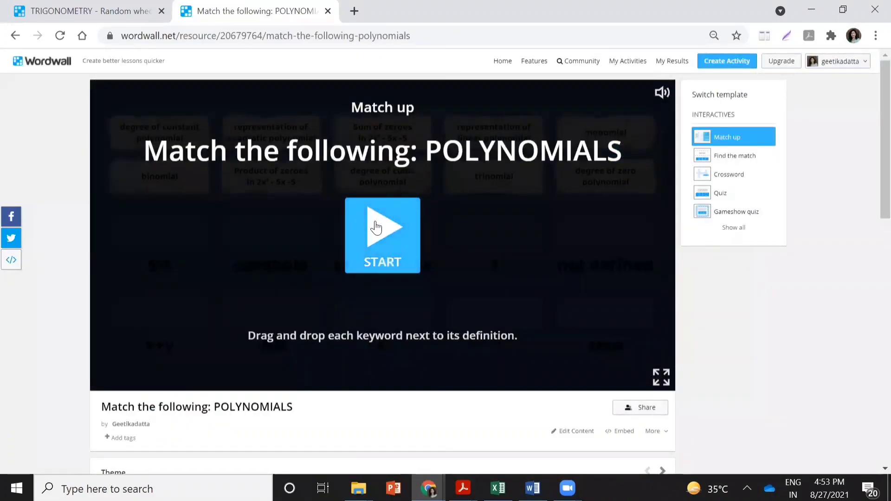
click(375, 238)
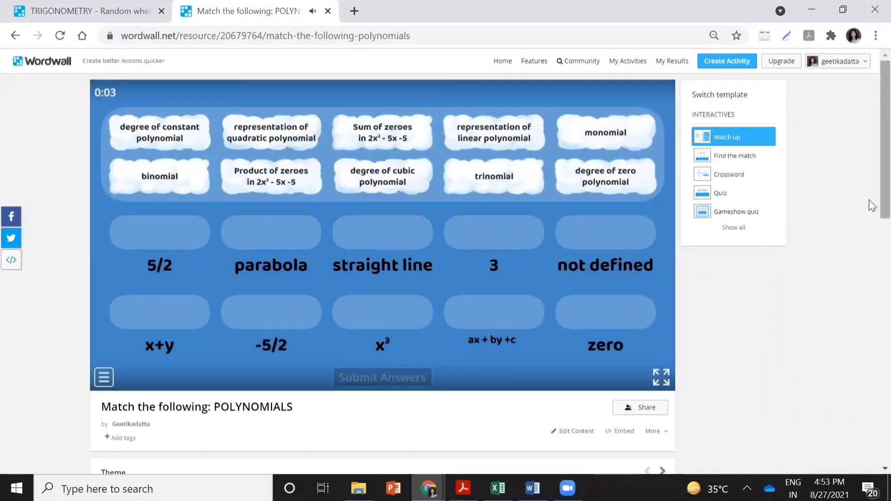
drag(873, 206, 874, 257)
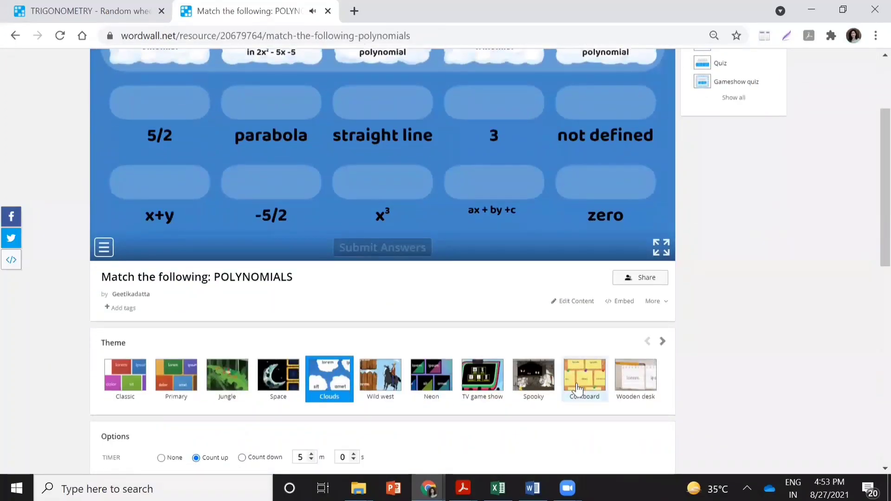
Step: Try the Corkboard theme, then switch the match-up to Wooden desk
click(577, 386)
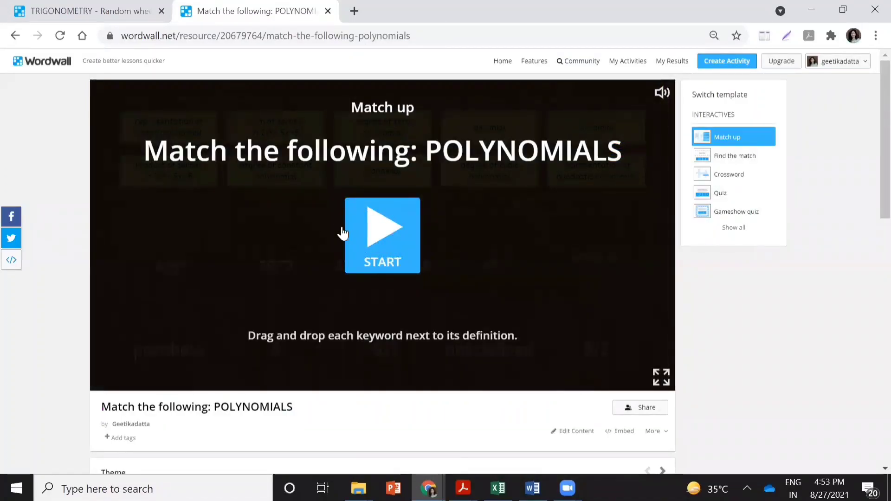
click(367, 242)
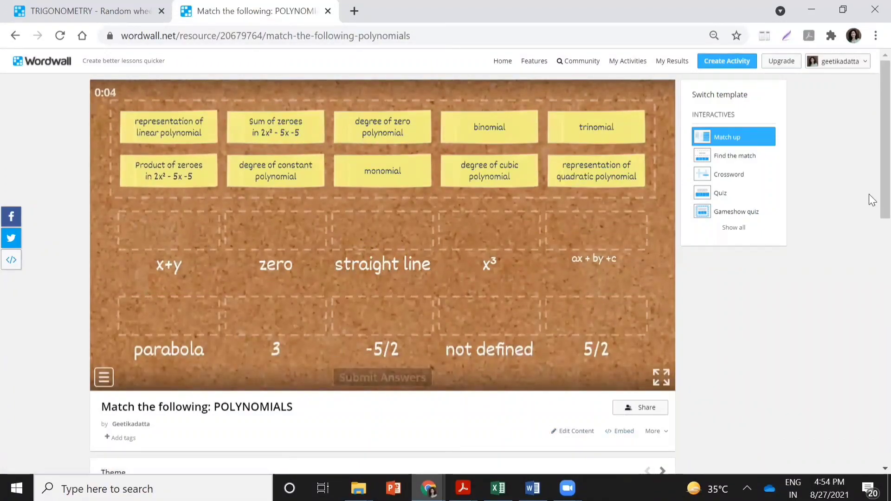
scroll(871, 232, down, 2)
scroll(871, 271, down, 3)
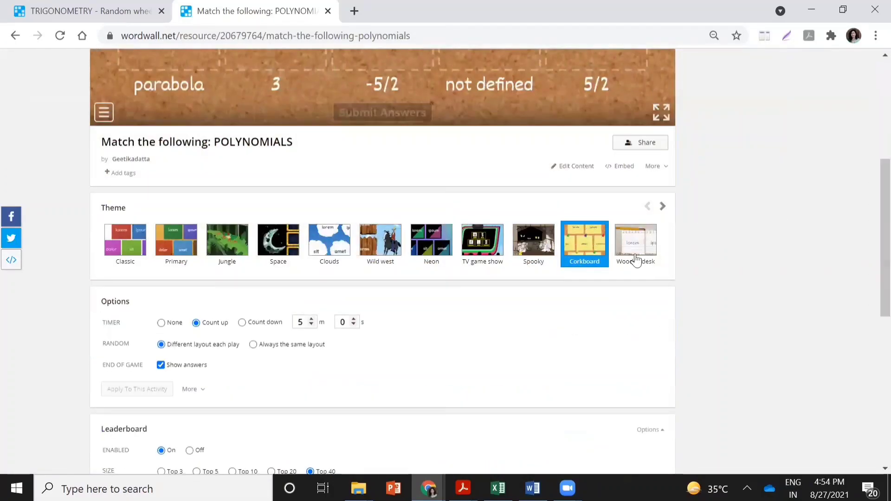
click(645, 256)
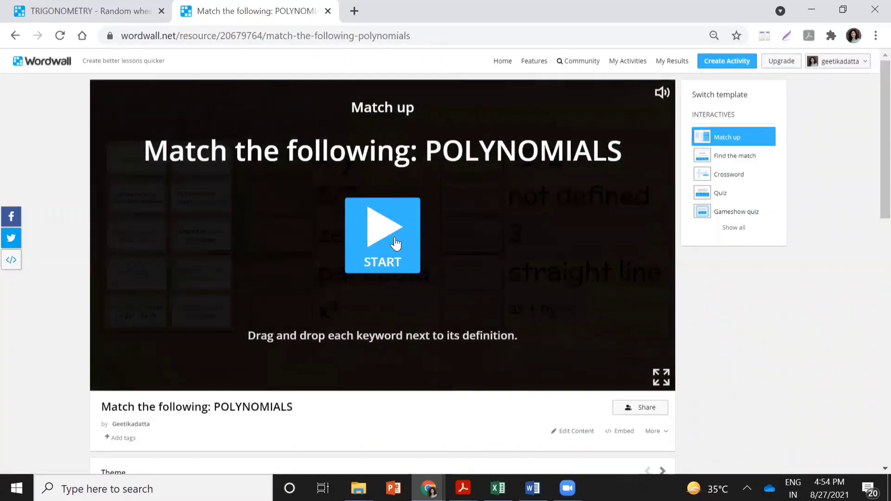
Step: Place binomial on x+y, monomial on x³, linear polynomial, product of zeroes and zero-polynomial degree cards
click(372, 240)
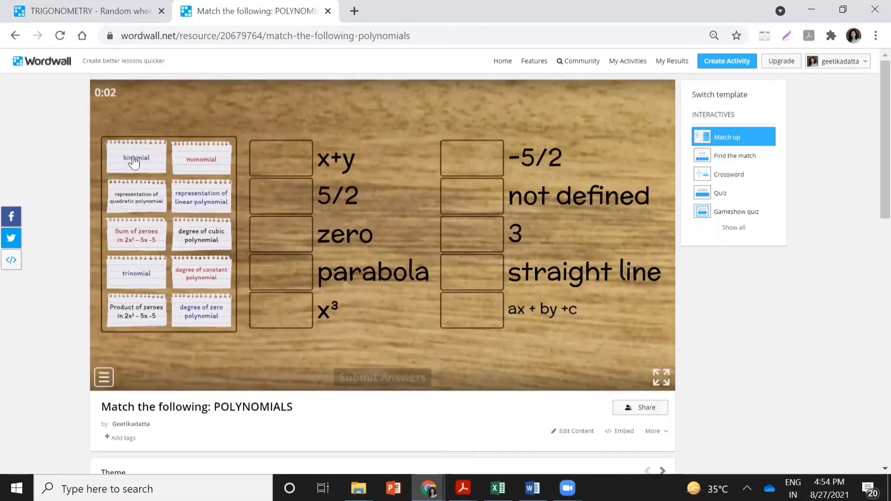
drag(137, 160, 292, 169)
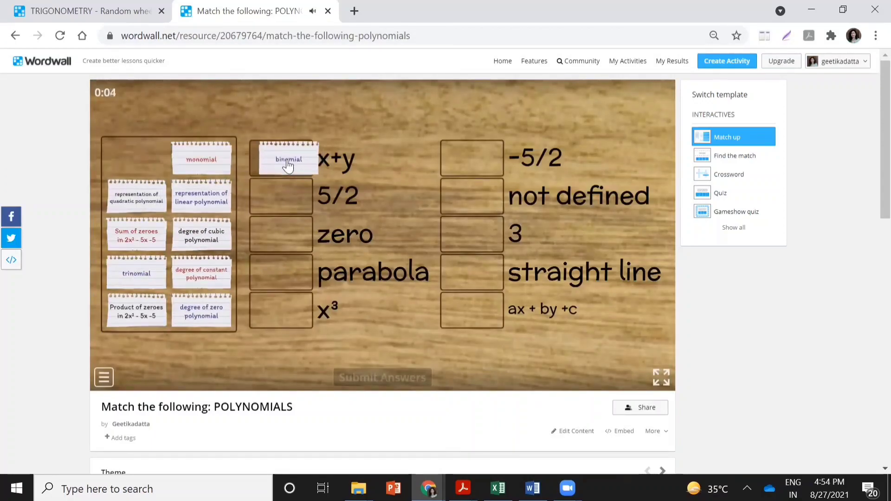
drag(161, 305, 280, 312)
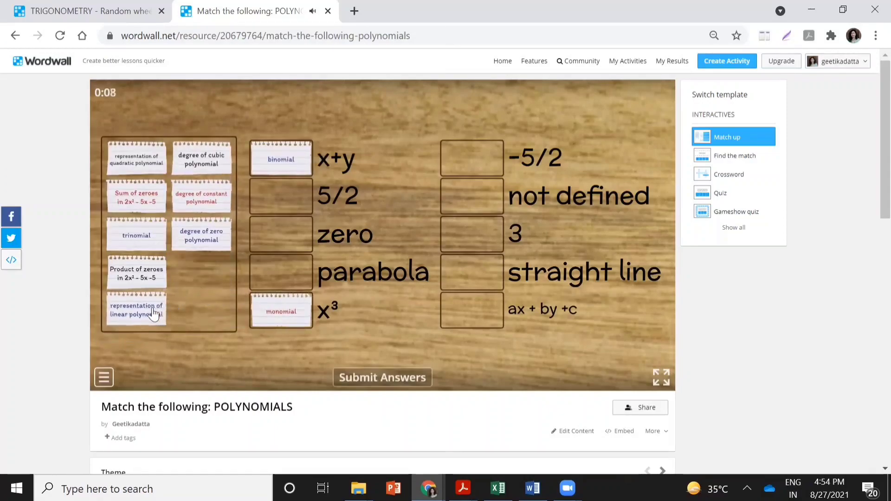
drag(169, 305, 472, 274)
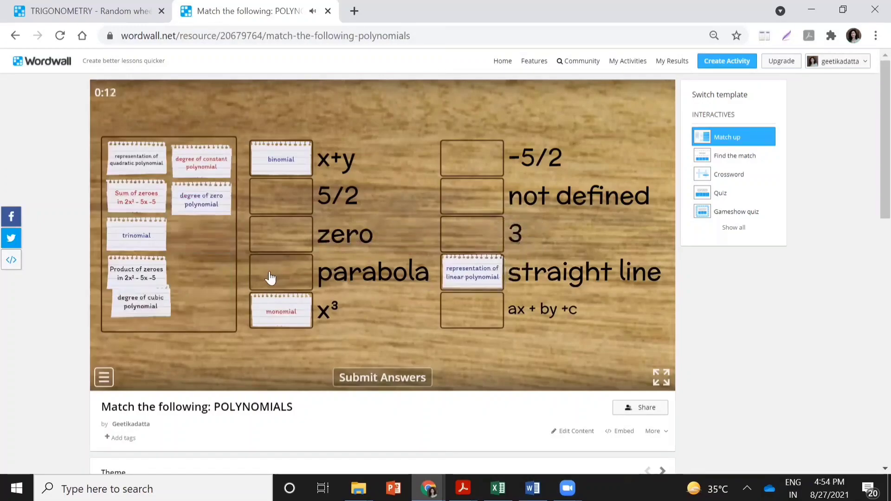
drag(168, 278, 475, 165)
drag(201, 157, 475, 207)
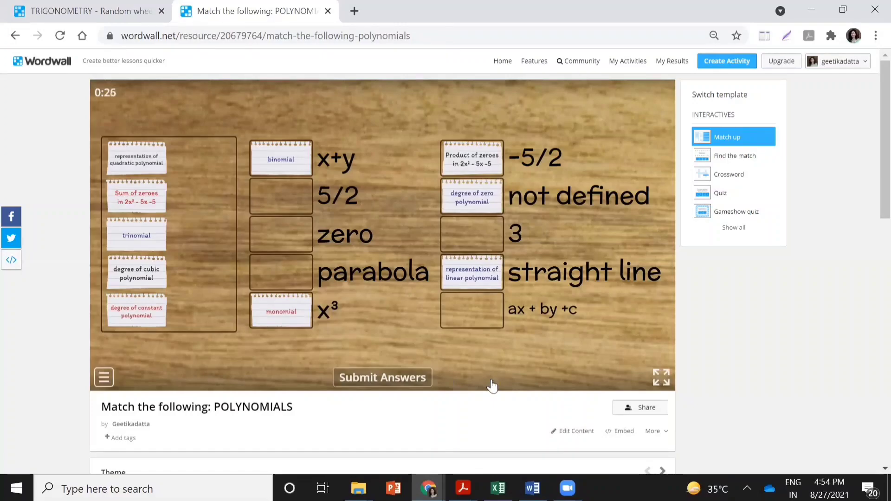
scroll(493, 386, down, 5)
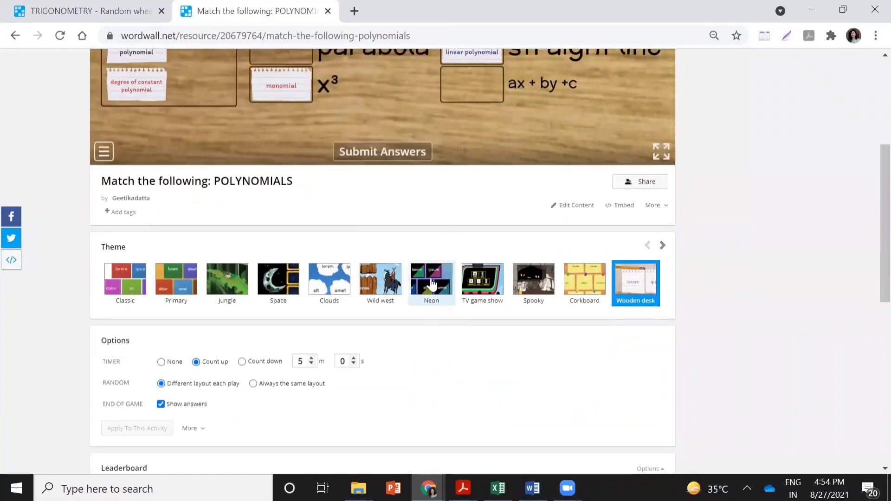
scroll(425, 278, up, 5)
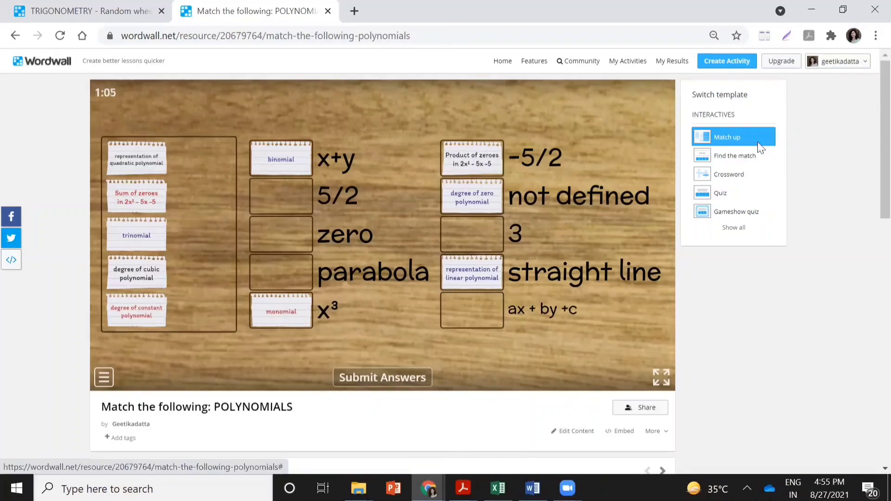
Step: Switch to Find the match and correctly answer zero, straight line and not defined
click(731, 158)
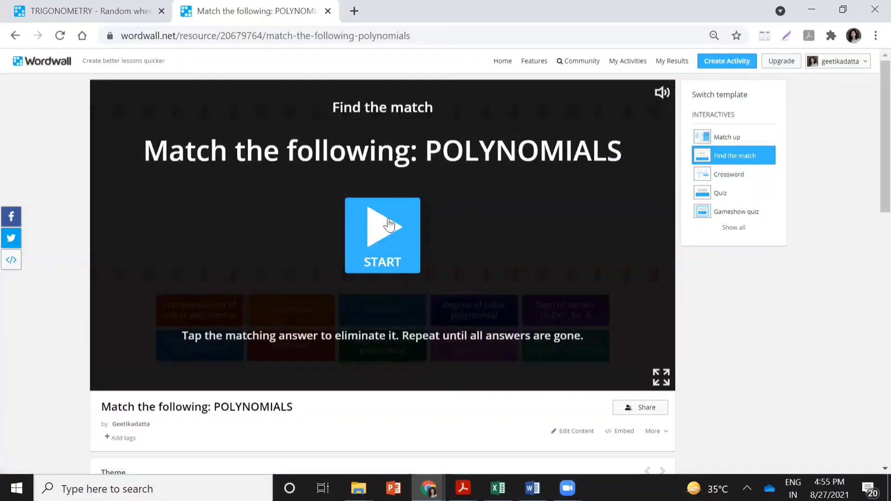
click(380, 226)
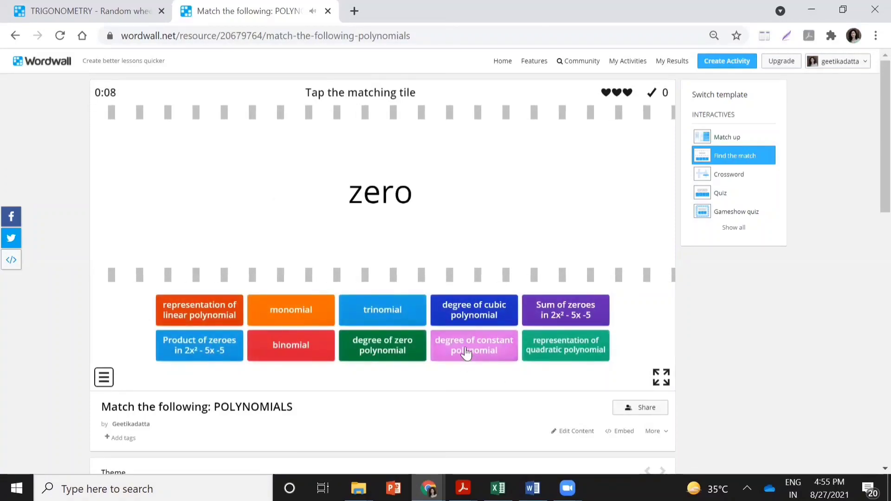
click(441, 346)
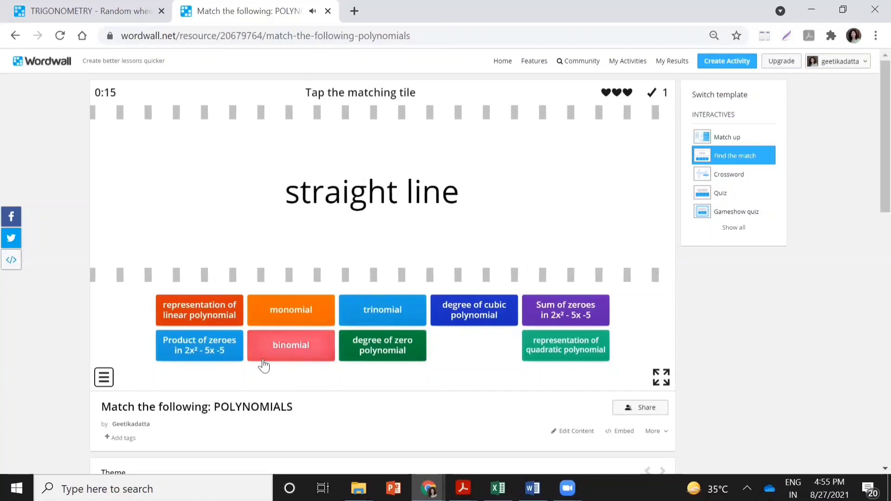
click(213, 320)
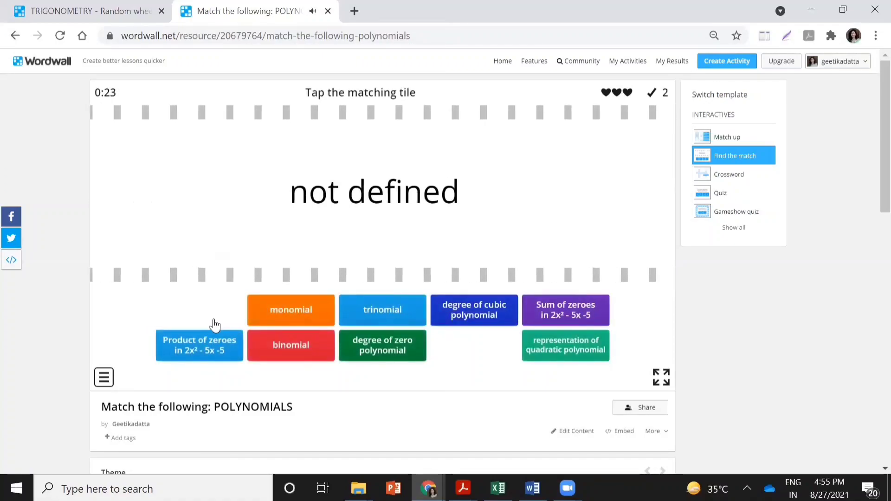
click(374, 354)
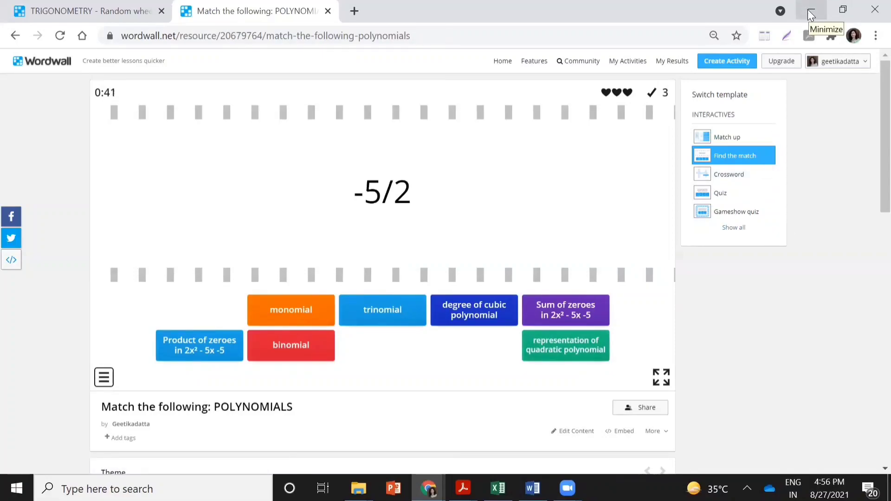
Step: Log out, sign in with the second Google account, and begin creating a first activity
click(858, 63)
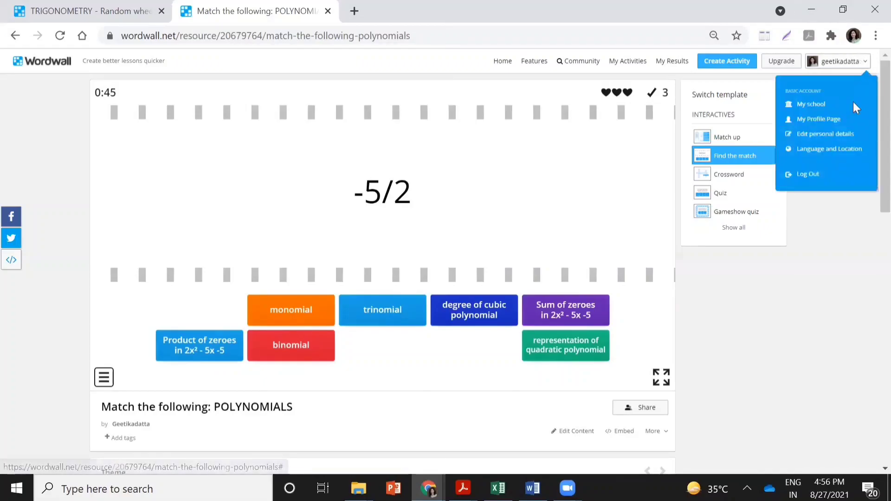
click(821, 177)
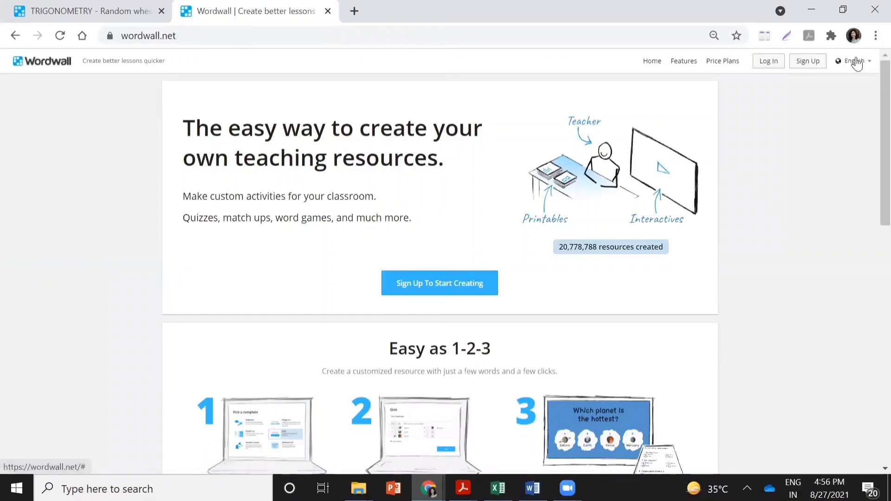
click(768, 62)
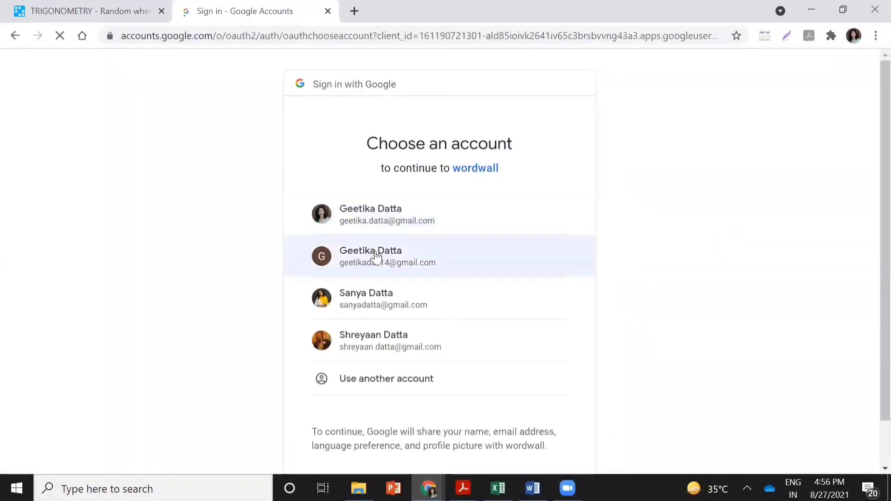
click(377, 254)
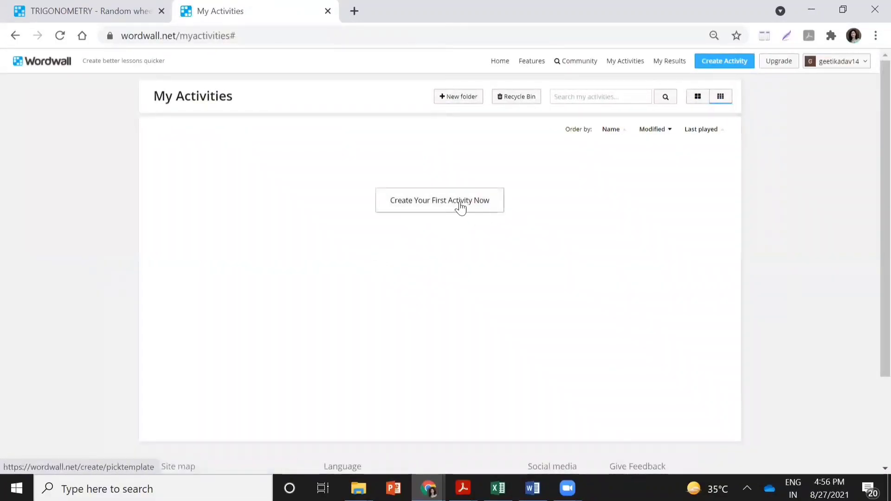
click(460, 206)
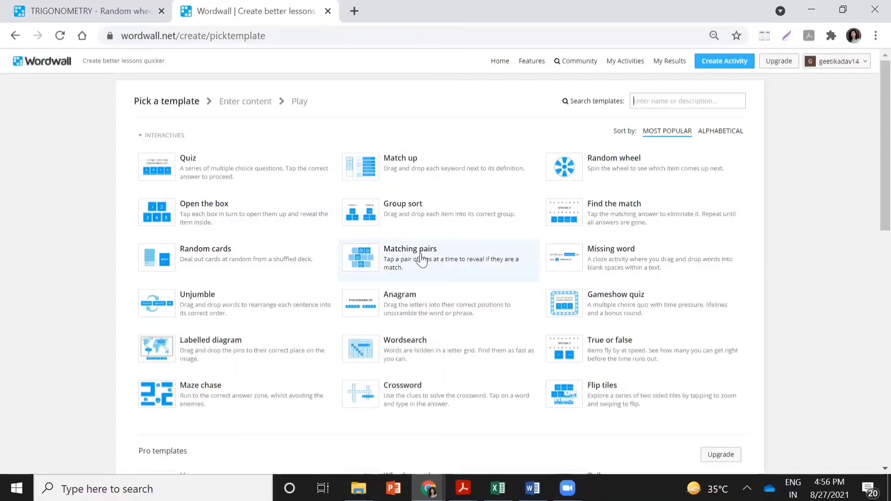
Step: In the Match up editor, fill the second and third pair rows, entering 4 as the answer for 6-2
click(385, 178)
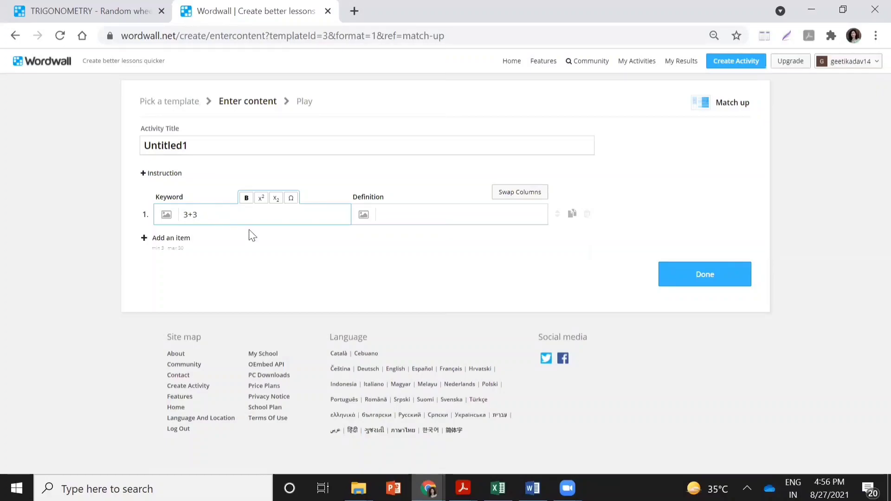
click(404, 211)
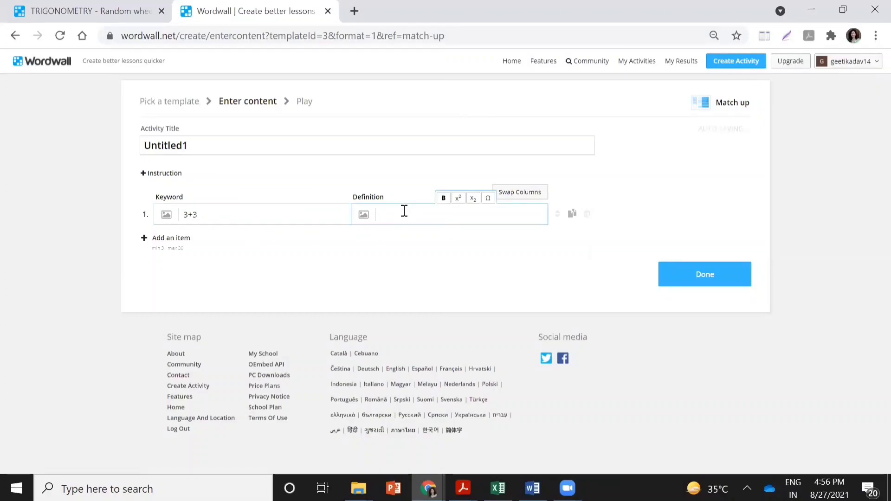
click(163, 239)
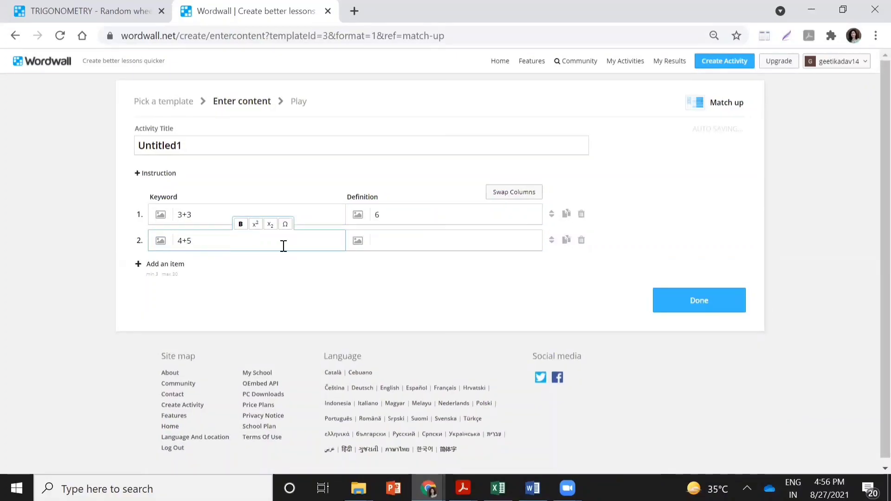
click(405, 237)
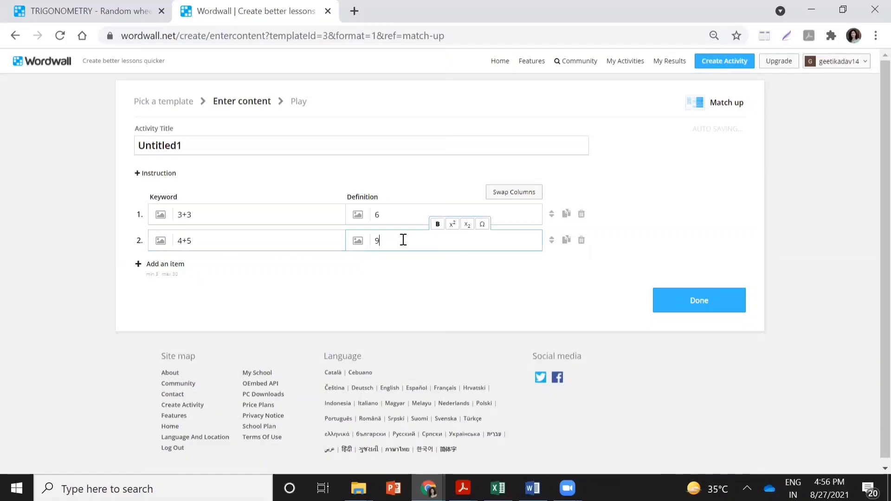
click(150, 268)
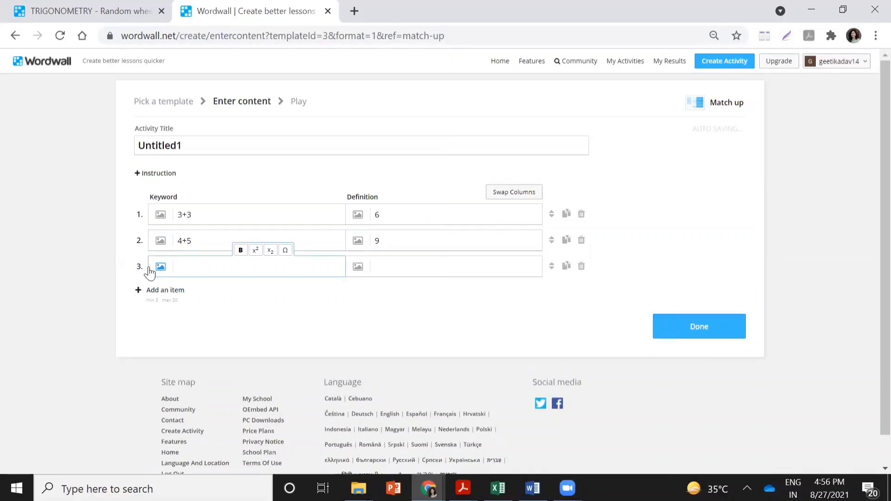
text(6-2)
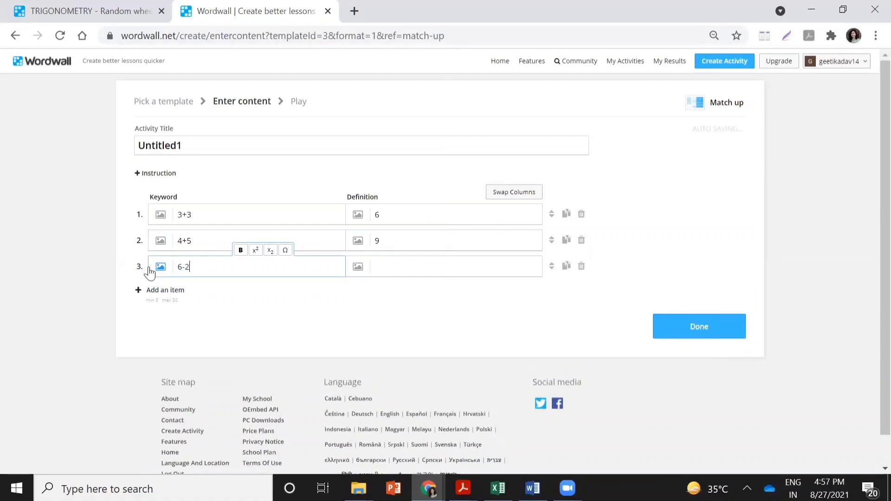
click(390, 265)
text(4)
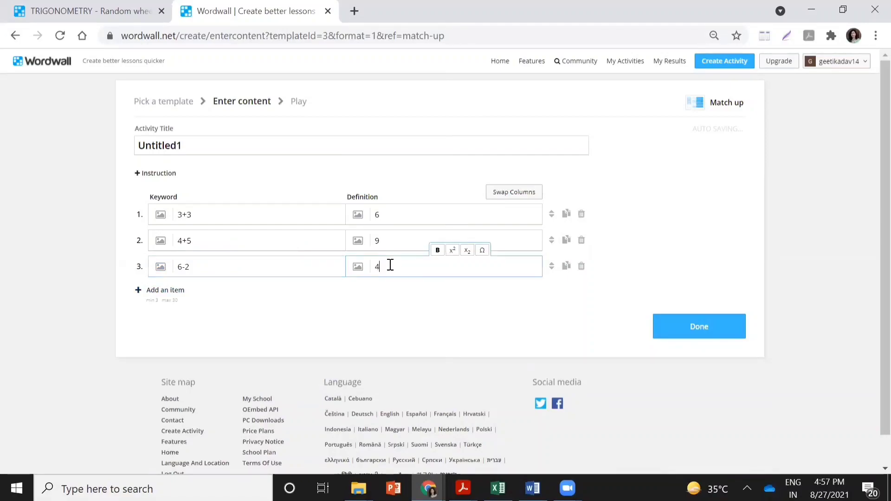
Step: Add a fourth pair, correcting its keyword from 0+4 to 0+5 with answer 5
click(166, 292)
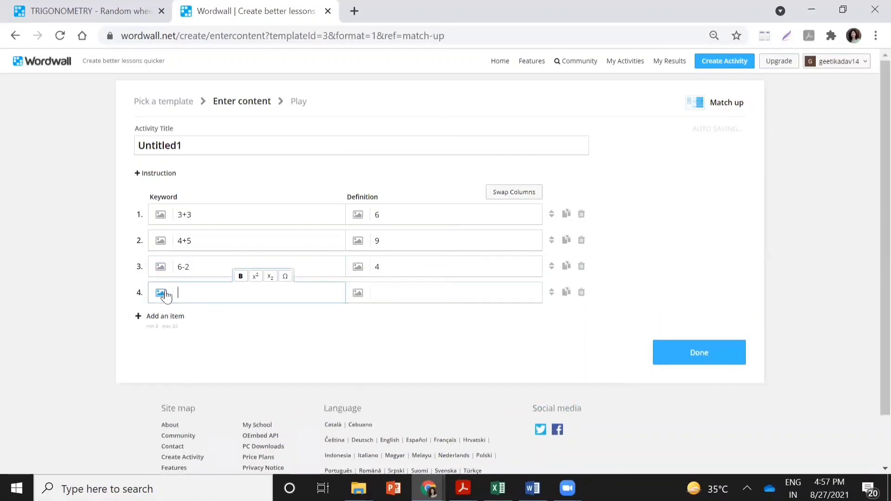
text(0+4)
click(394, 302)
click(199, 292)
drag(192, 291, 187, 291)
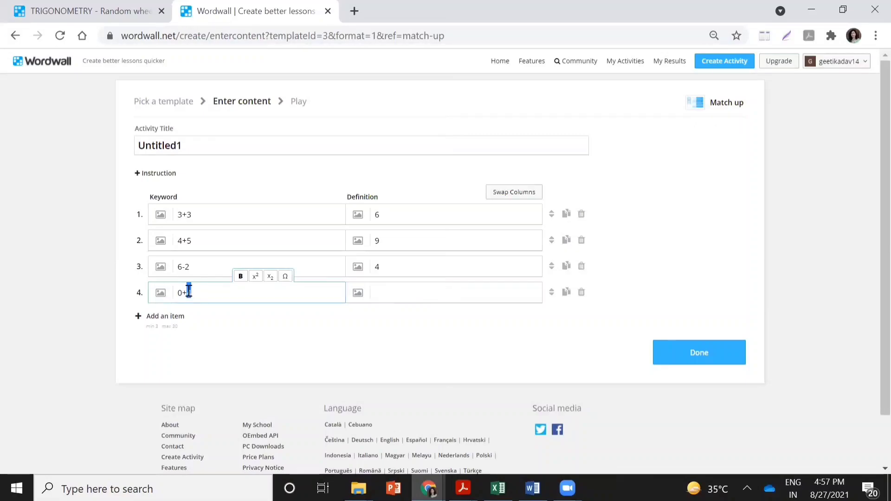
text(5)
click(385, 293)
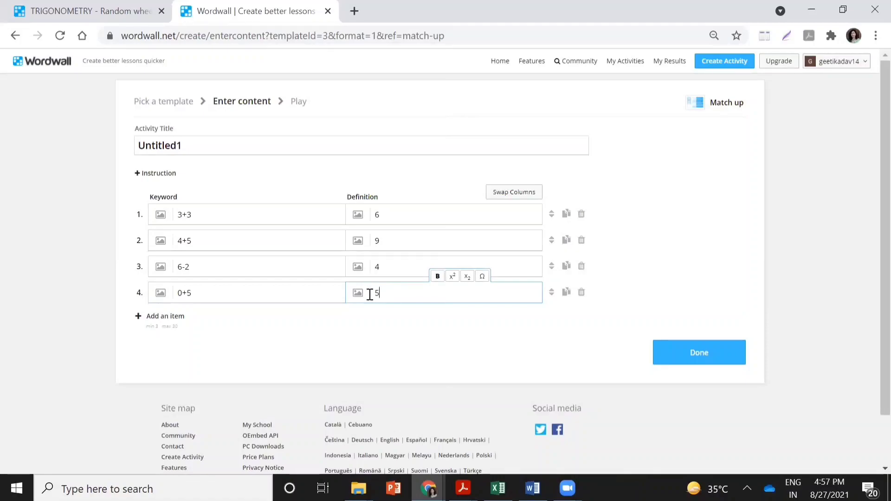
Step: Add the fifth pair 10+10 with answer 20 and save with Done
click(160, 322)
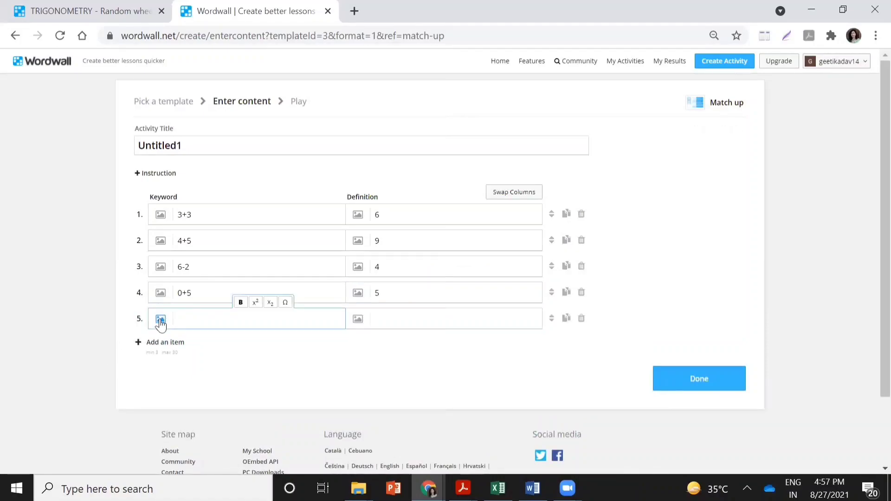
text(10+10)
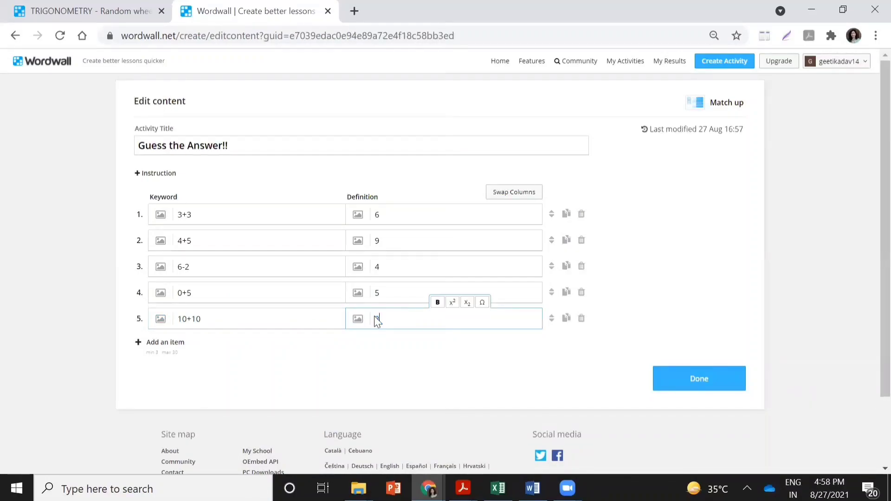
text(20)
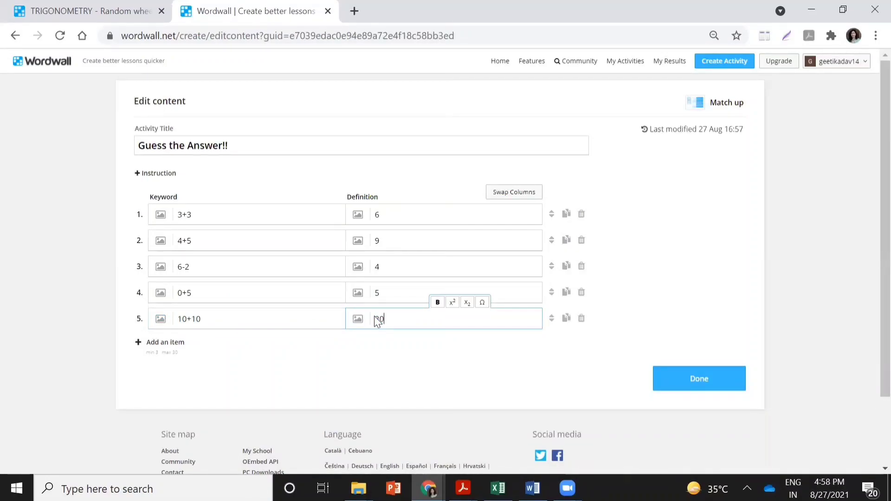
click(669, 386)
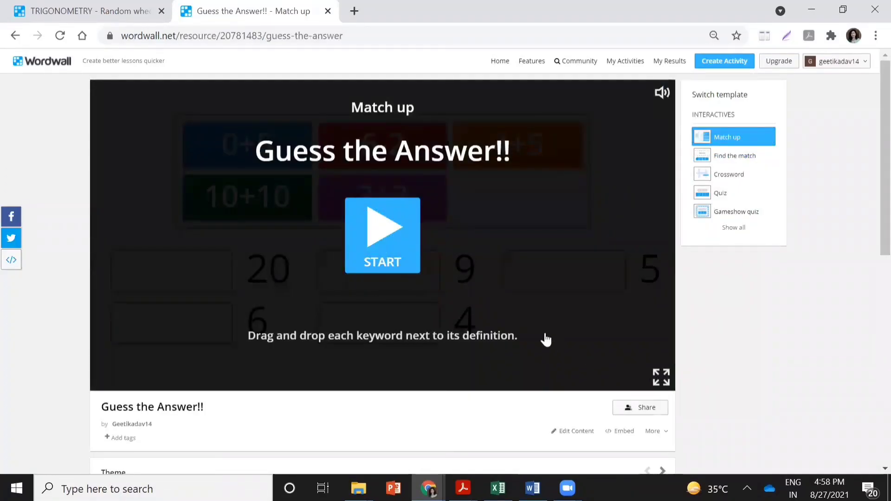
Step: Play the match-up full screen to a 5/5 score, enter the player's name on the leaderboard, and return to the results
click(378, 241)
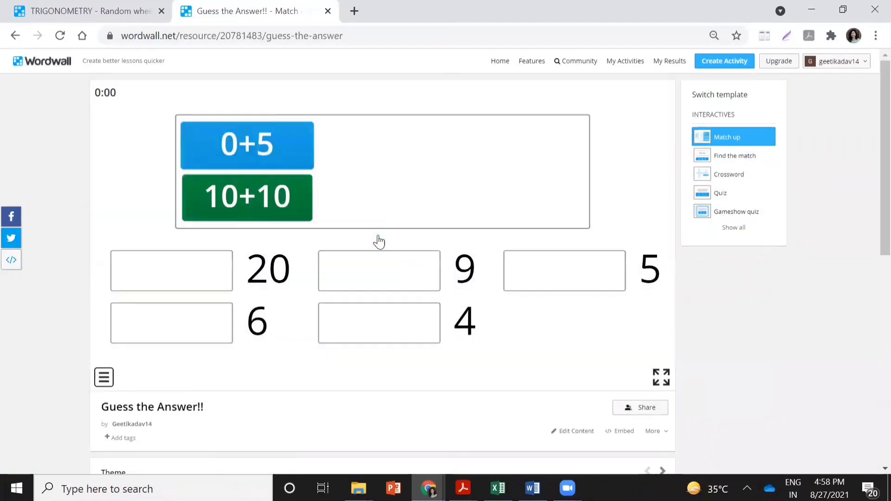
click(661, 378)
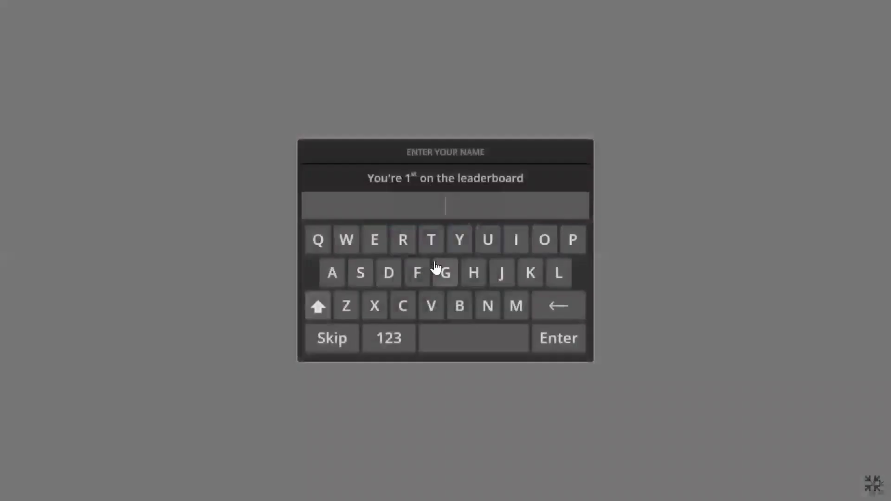
text(GEETIKA)
click(556, 347)
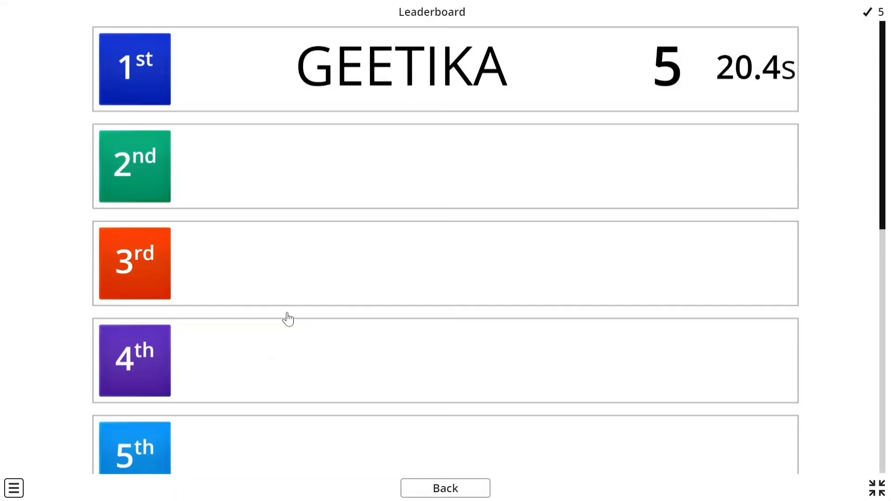
click(445, 488)
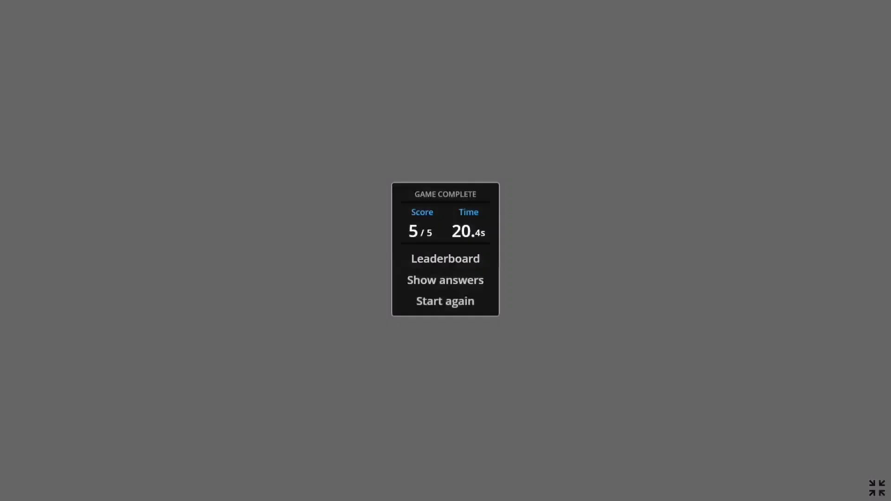
Step: Leave full screen, switch the template via Find the match to Quiz, and start it
key(Escape)
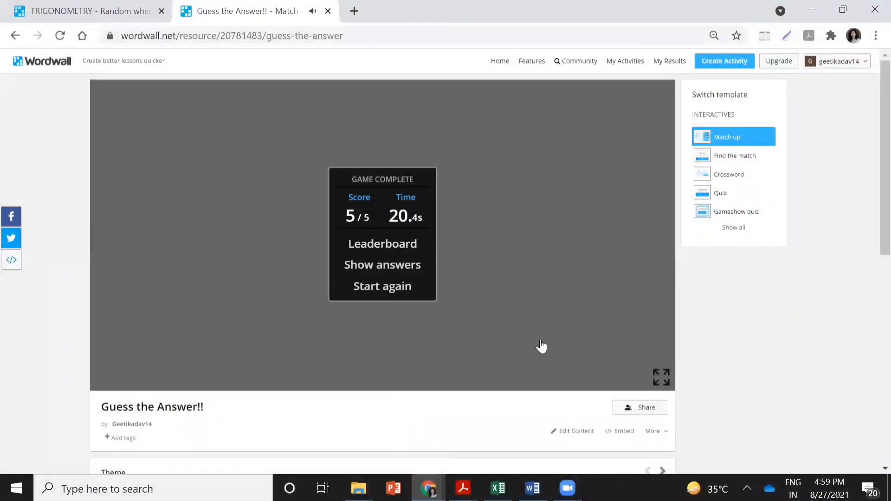
click(724, 158)
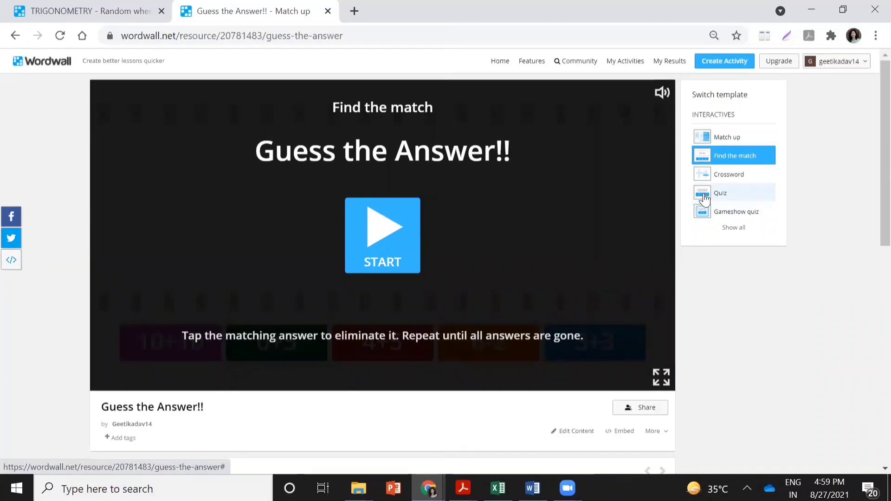
click(703, 197)
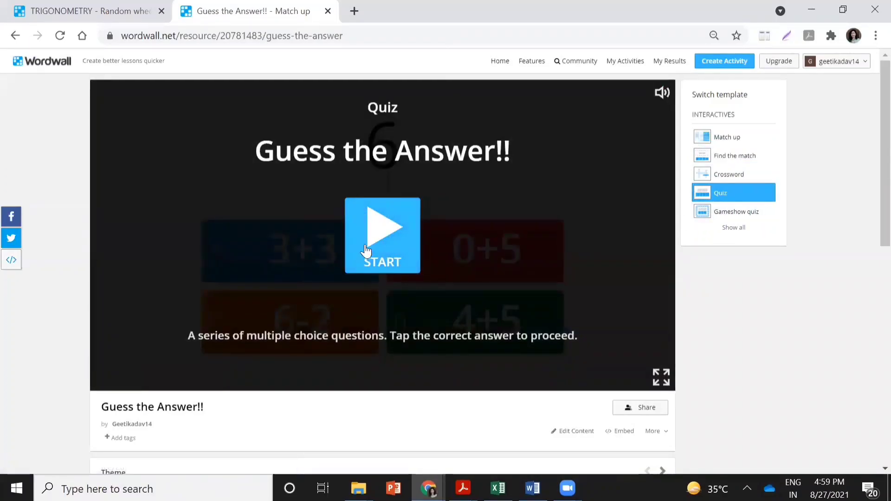
click(365, 249)
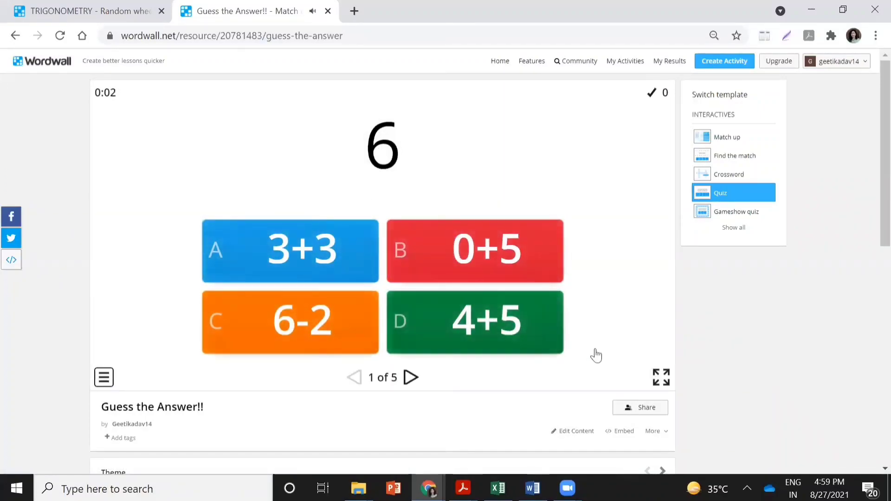
Step: Advance through quiz questions 2 to 5 with the next arrow
click(410, 379)
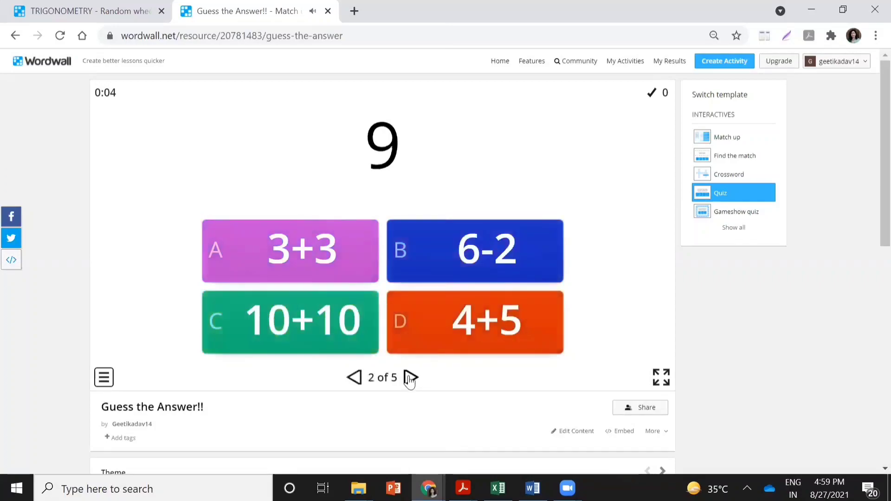
click(410, 378)
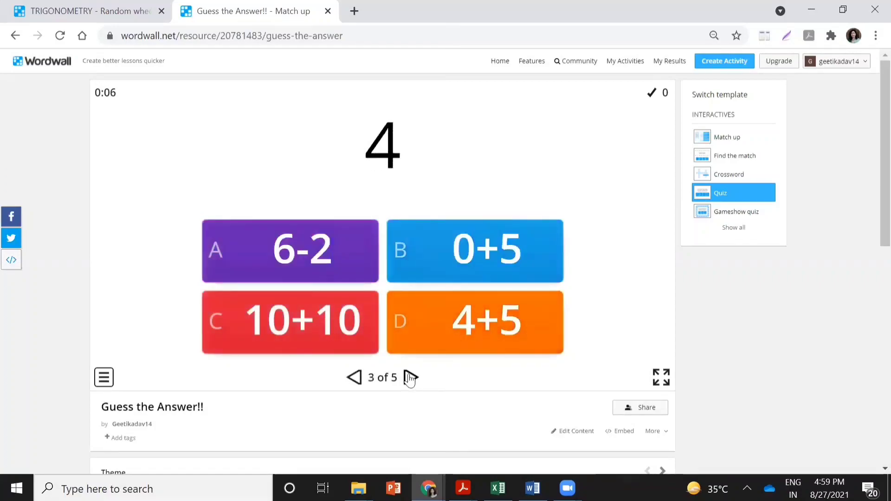
click(410, 379)
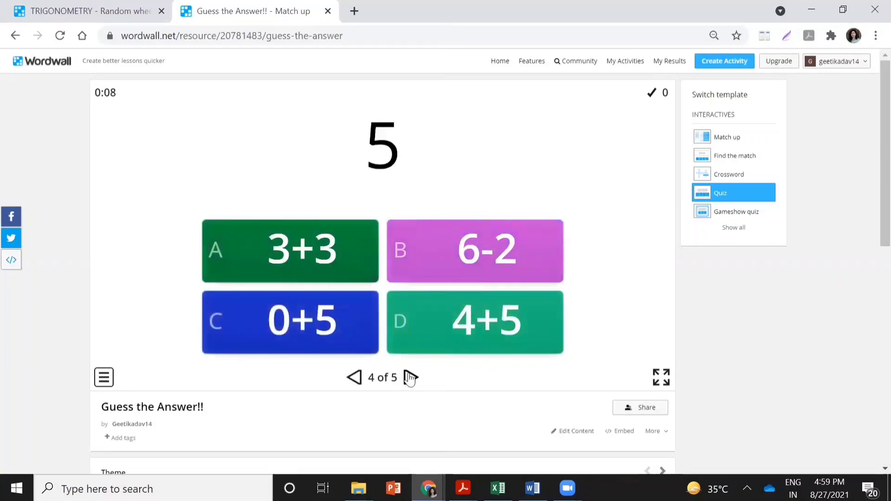
click(410, 378)
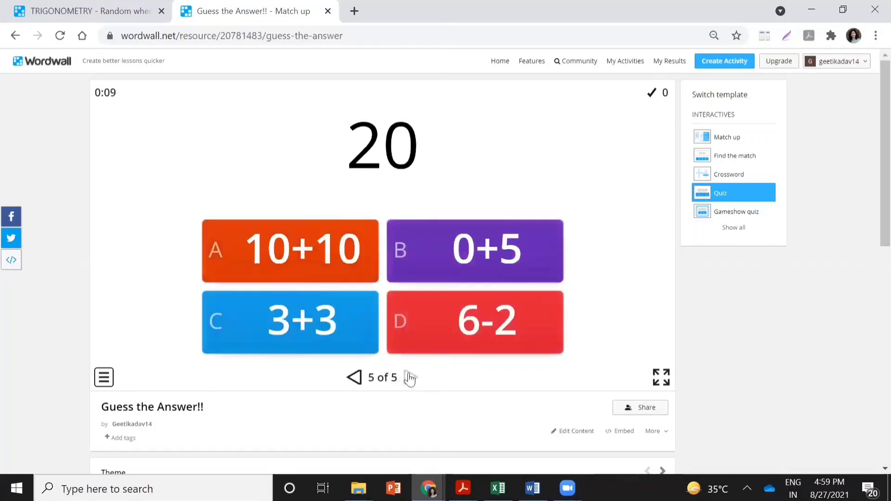
Step: Copy the Guess the Answer!! share link via Share > Get Link, then close the dialog
click(636, 410)
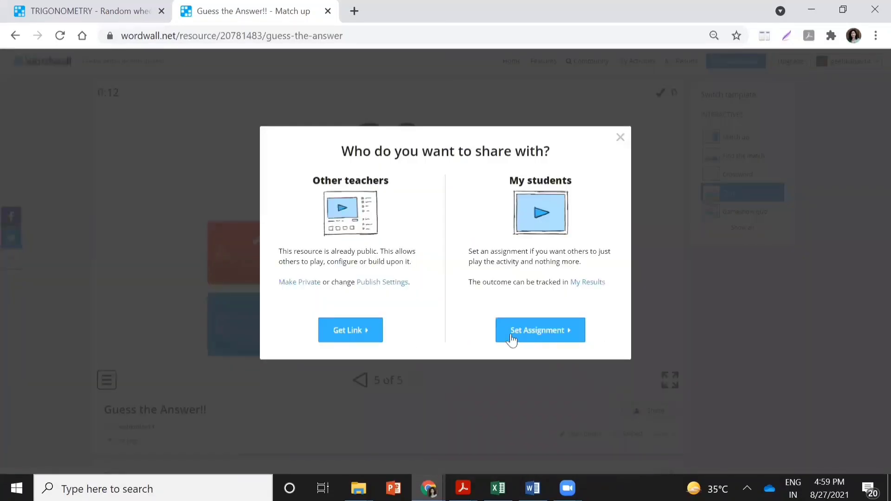
click(362, 331)
click(542, 201)
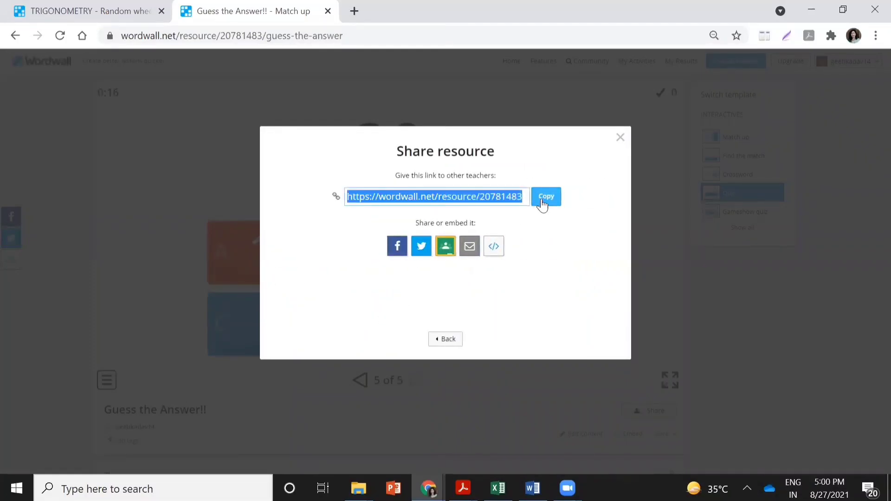
click(618, 139)
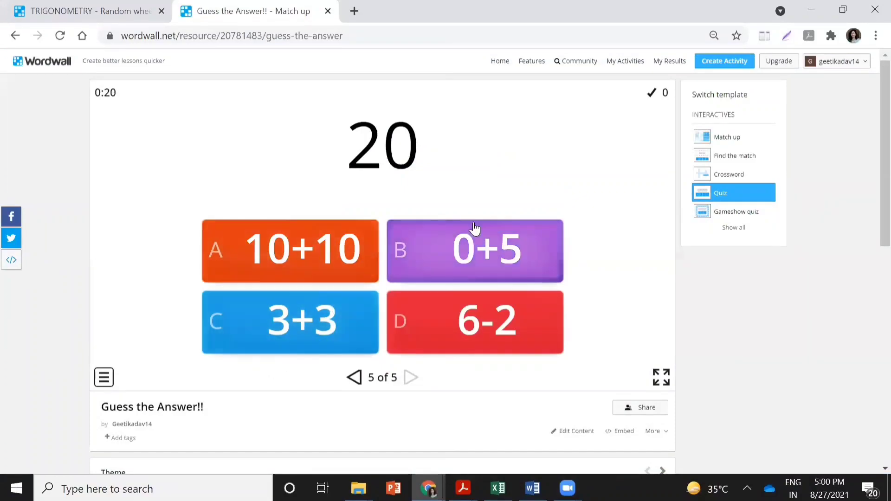